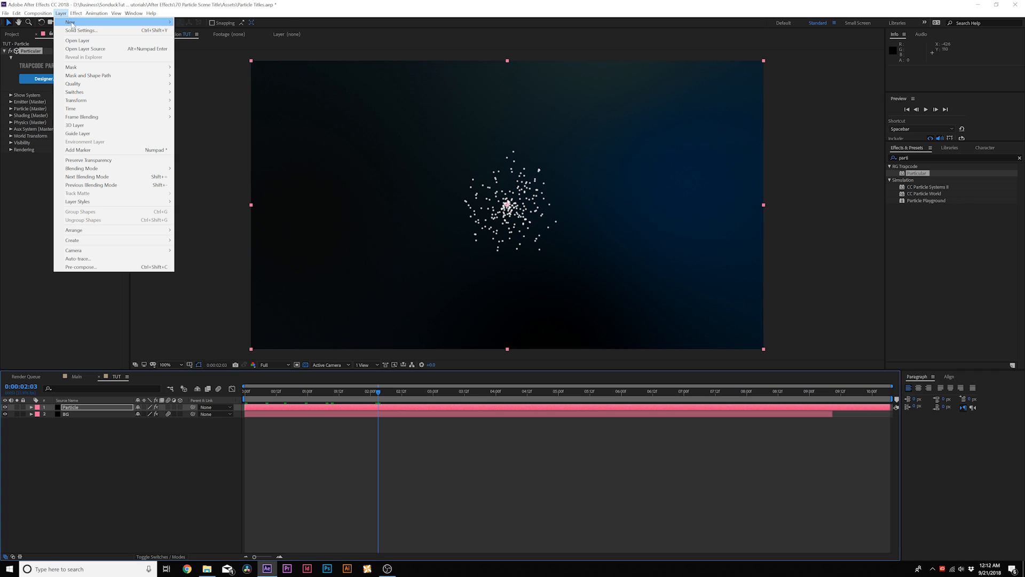
Step: Add a new point light named Emitter to the composition
mouse_move(70, 22)
left_click(233, 39)
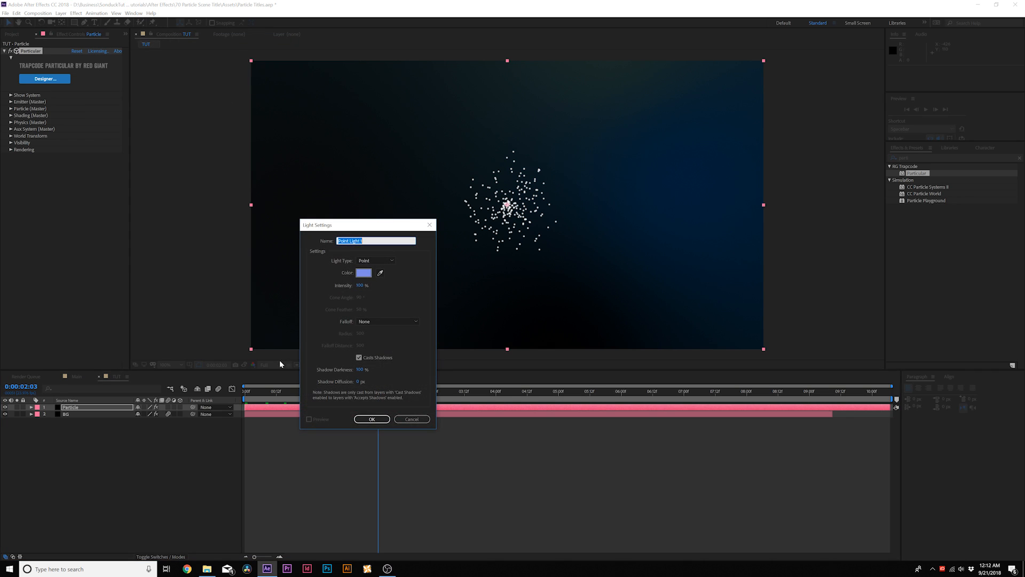
type("Emitter")
key("Return")
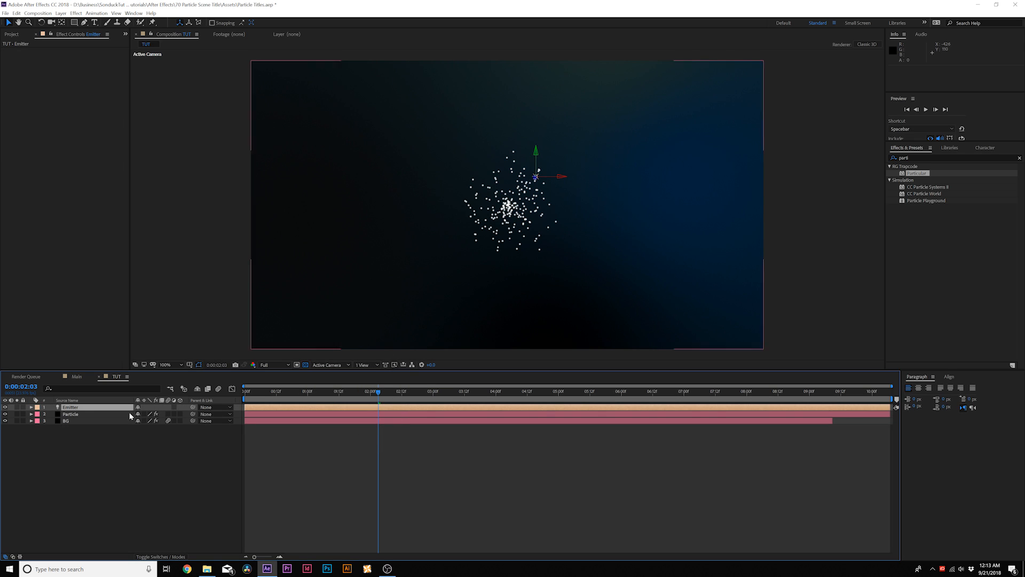
Step: Set the Emitter Type of the Particle layer's Particular effect to Light(s)
left_click(82, 415)
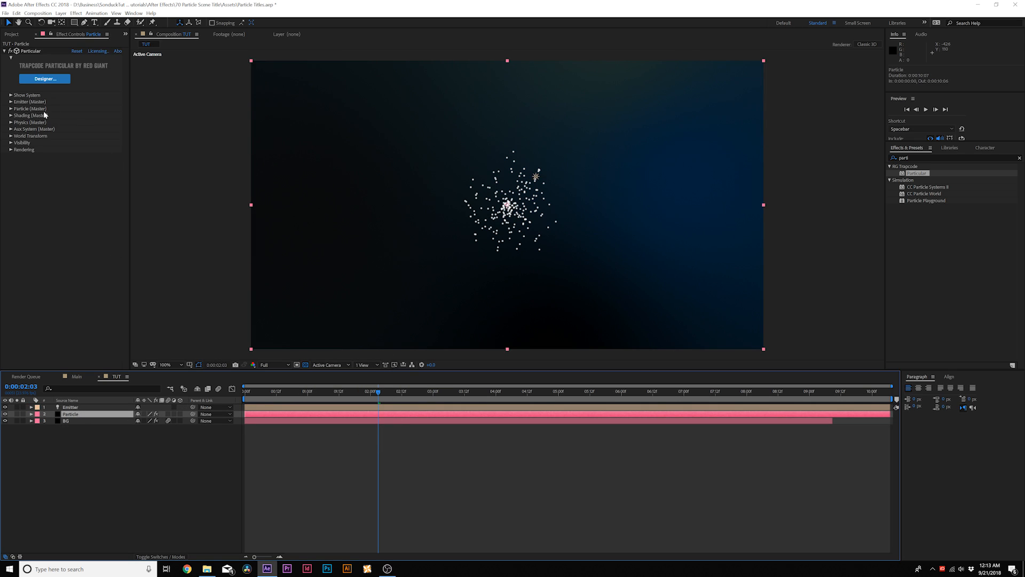
left_click(11, 101)
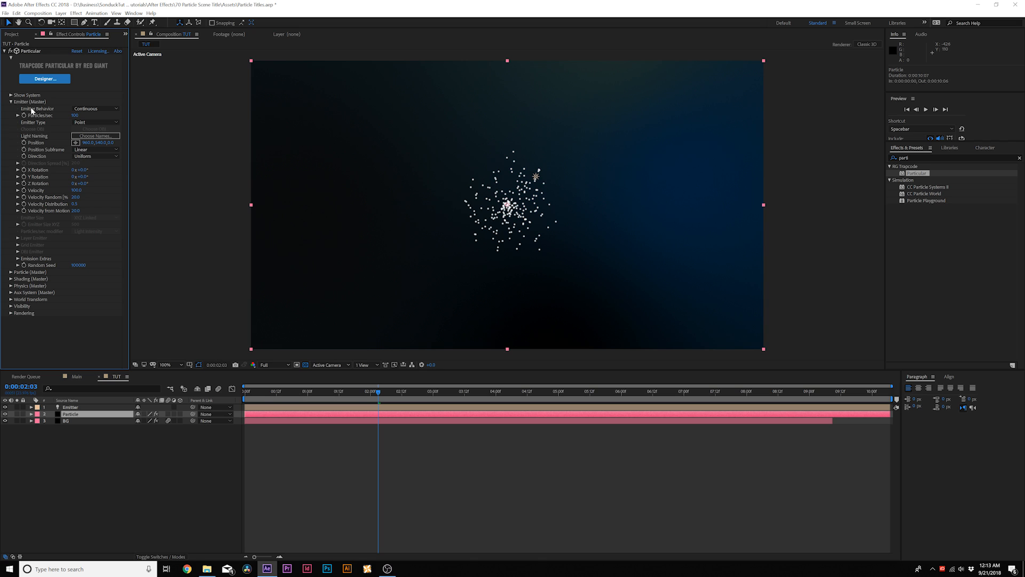
left_click(82, 125)
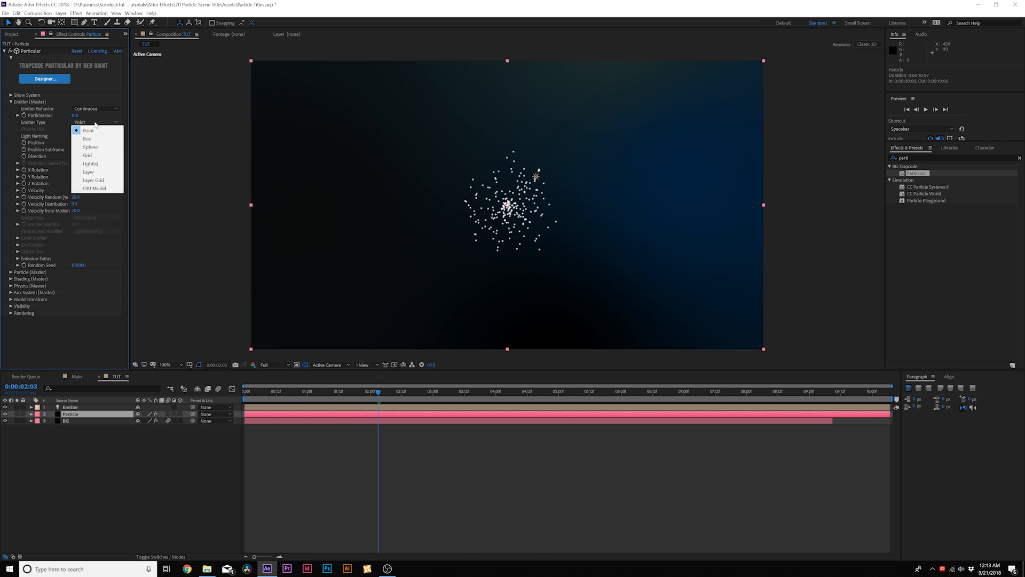
left_click(90, 163)
left_click(158, 485)
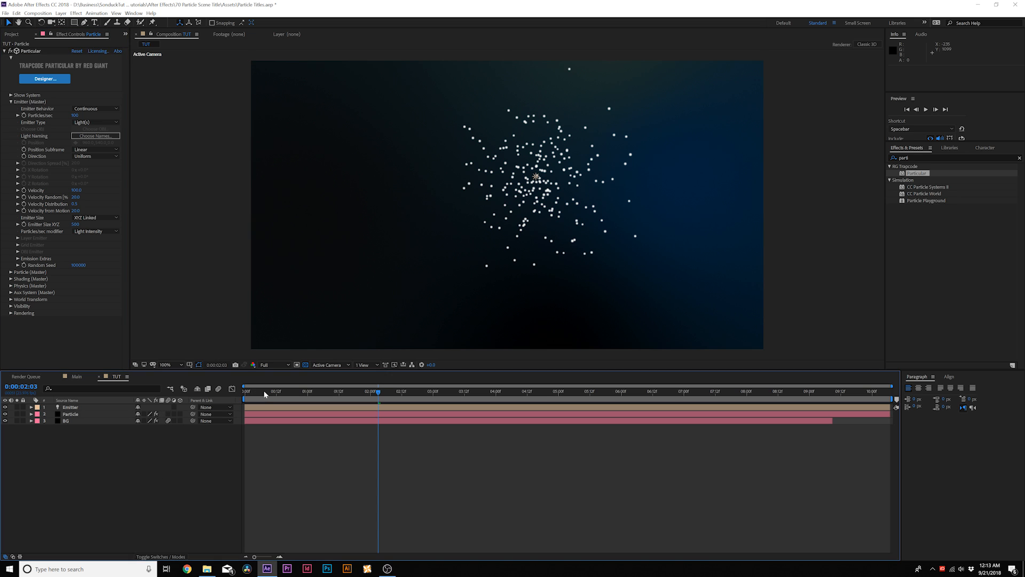
Step: At the composition's start, move the Emitter light just beyond the frame's right edge, lower it slightly, and keyframe its position
mouse_move(255, 392)
left_mouse_down()
mouse_move(243, 392)
mouse_move(369, 392)
mouse_move(244, 393)
left_mouse_up()
left_click(71, 408)
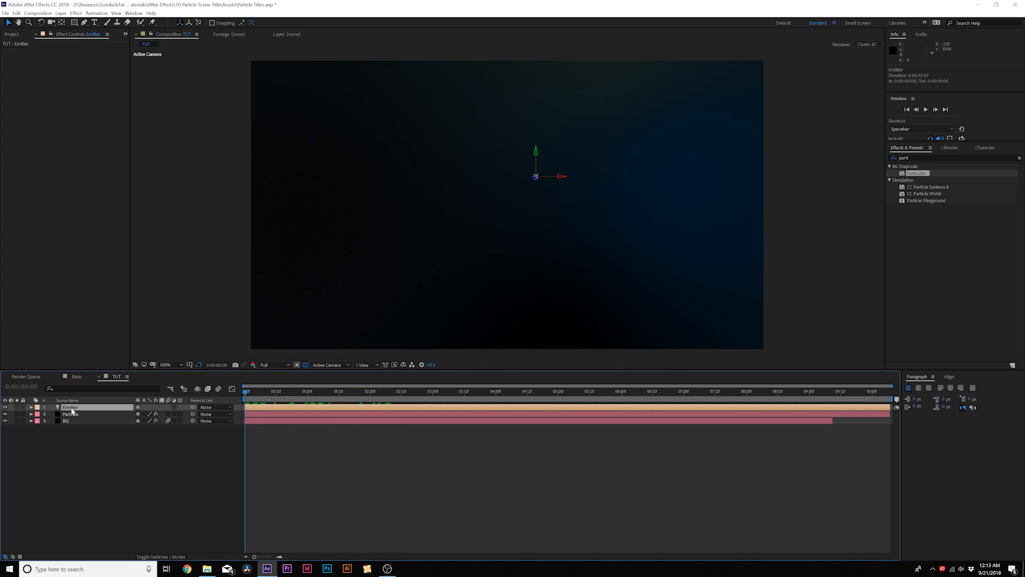
key("p")
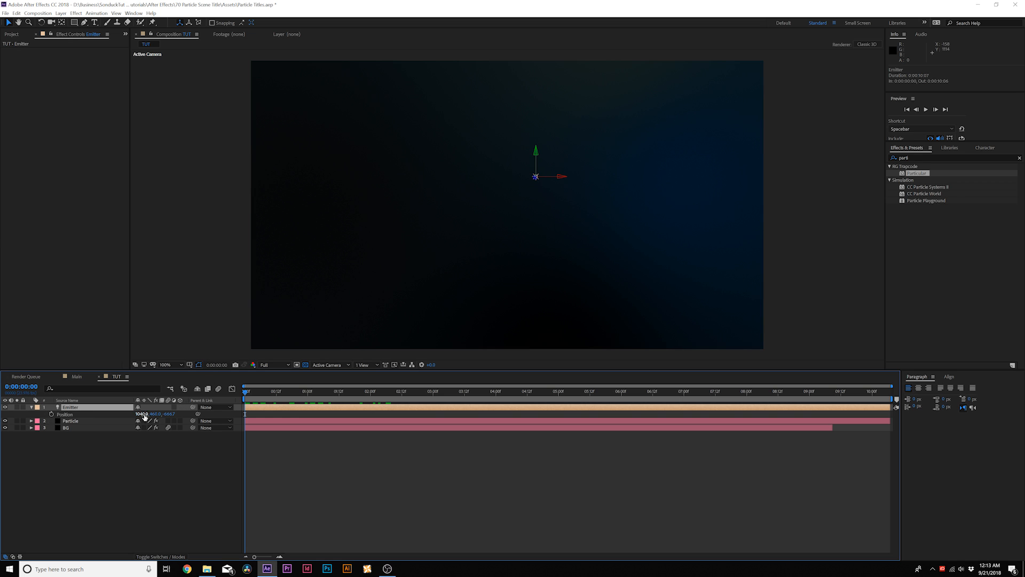
left_click_drag(144, 417, 234, 385)
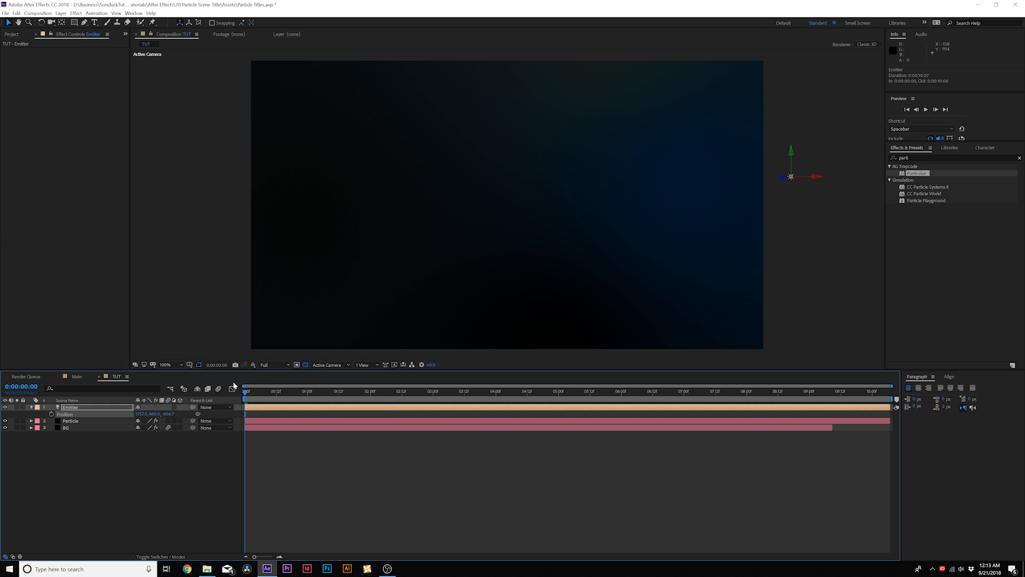
left_click_drag(155, 414, 76, 417)
left_click(52, 415)
Step: At 0:00:03:00, keyframe the Emitter light's position in the upper-left part of the frame
left_click_drag(306, 395, 434, 398)
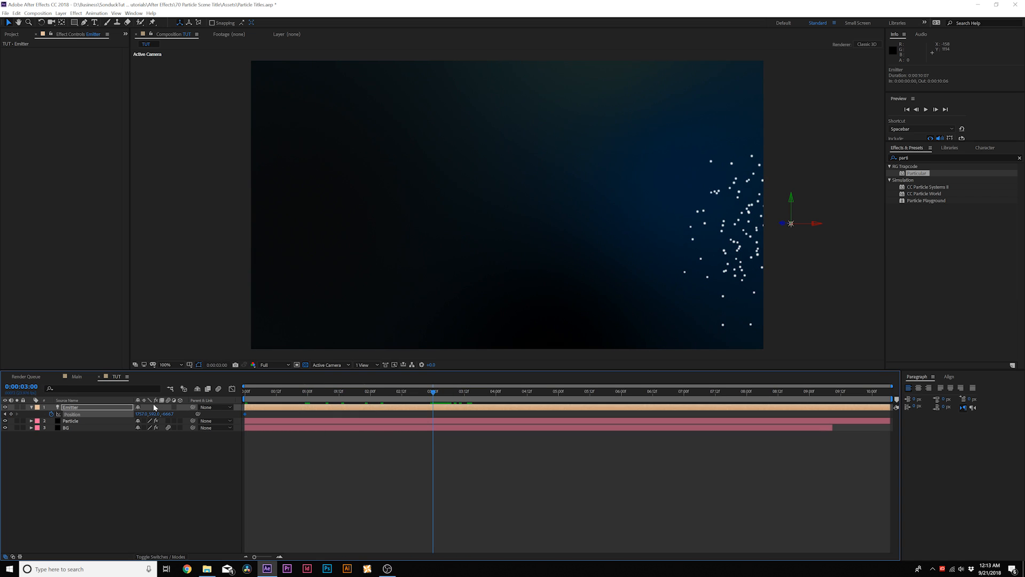
left_click_drag(144, 414, 69, 414)
left_click(131, 479)
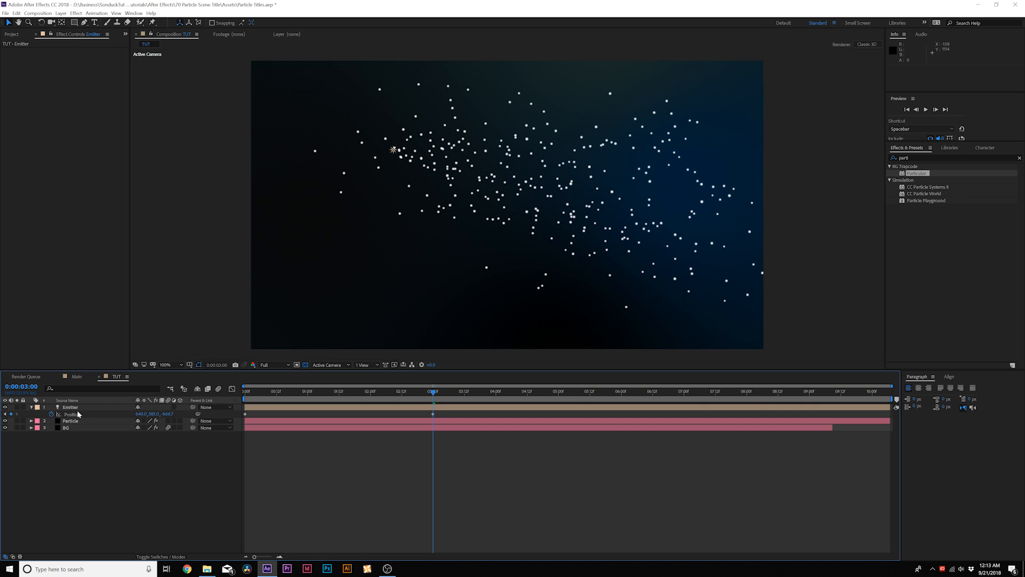
Step: Bend the Emitter light's motion path into an S-curve, pulling the end keyframe's handle downward and the start keyframe's handle upward
left_click(78, 408)
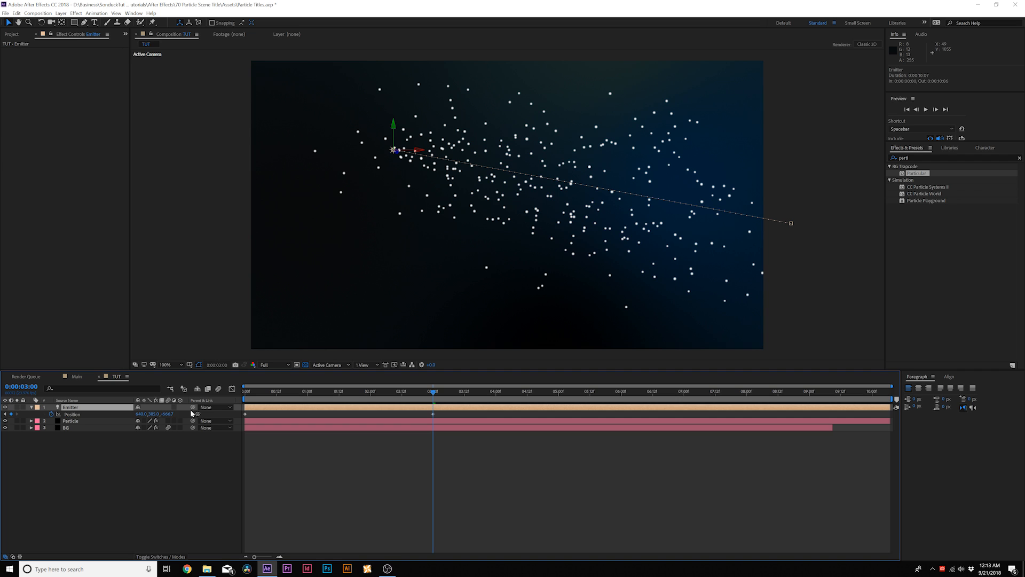
left_click(72, 415)
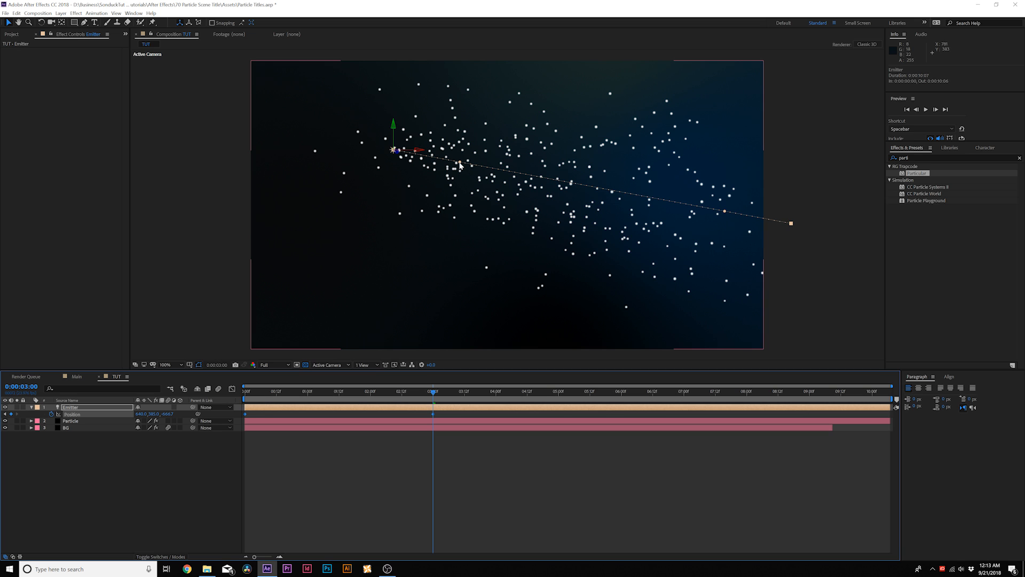
left_click_drag(460, 166, 529, 240)
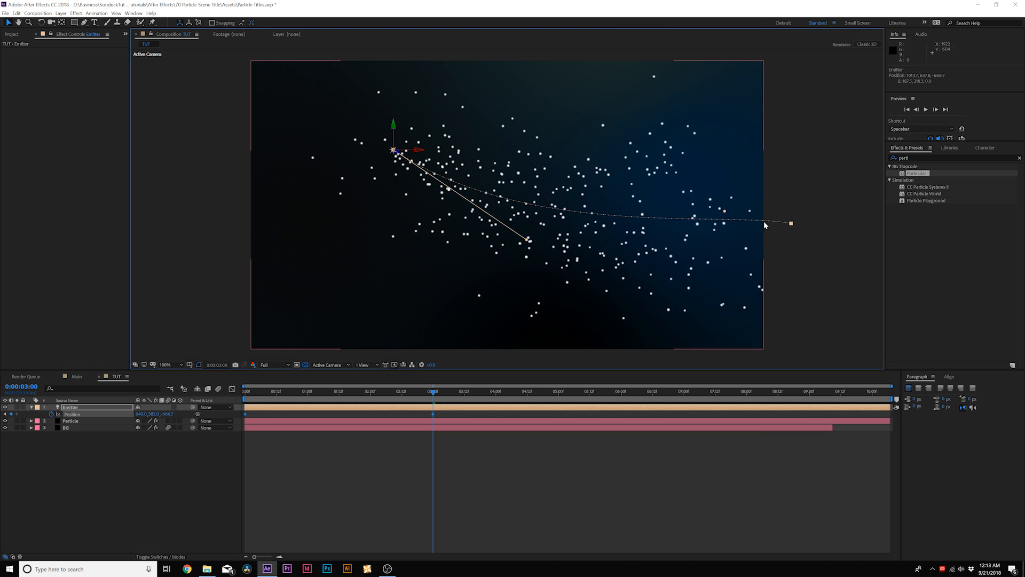
left_click(67, 416)
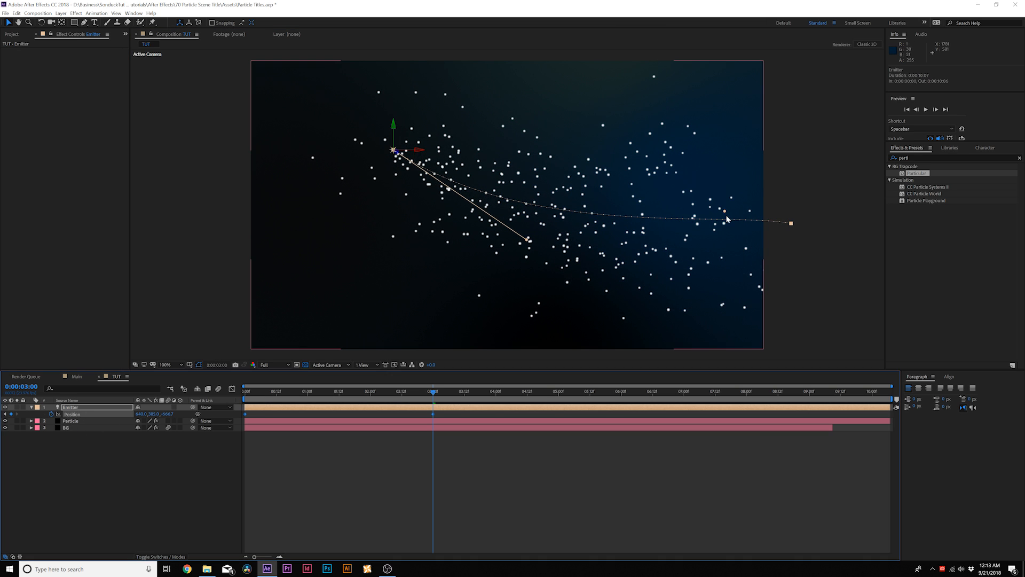
left_click_drag(724, 213, 700, 112)
left_click(210, 520)
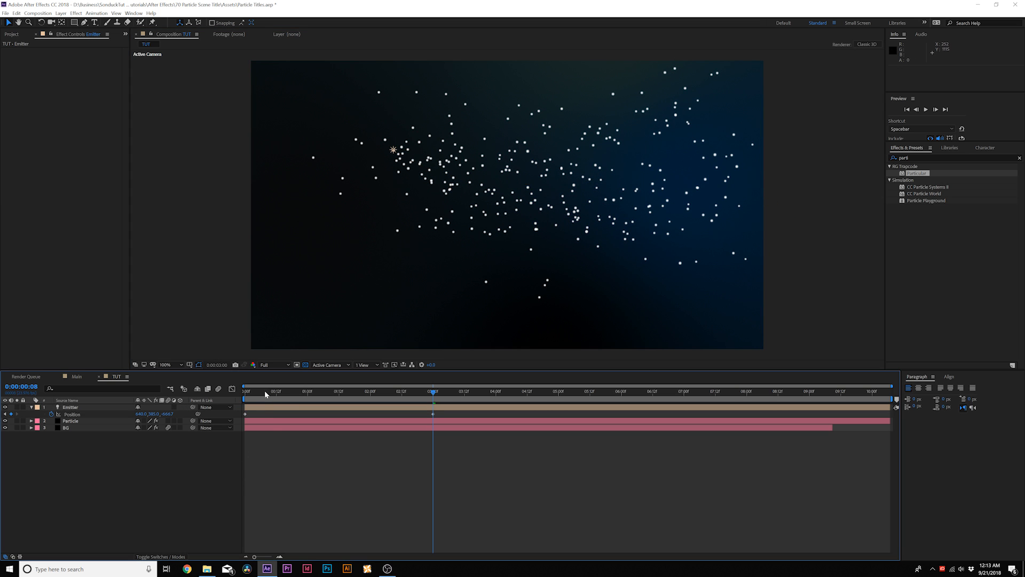
Step: At 0:00:01:18, increase Velocity Distribution and Velocity from Motion in the Particle layer's emitter settings
left_click_drag(266, 391, 354, 417)
left_click(69, 421)
key("equal")
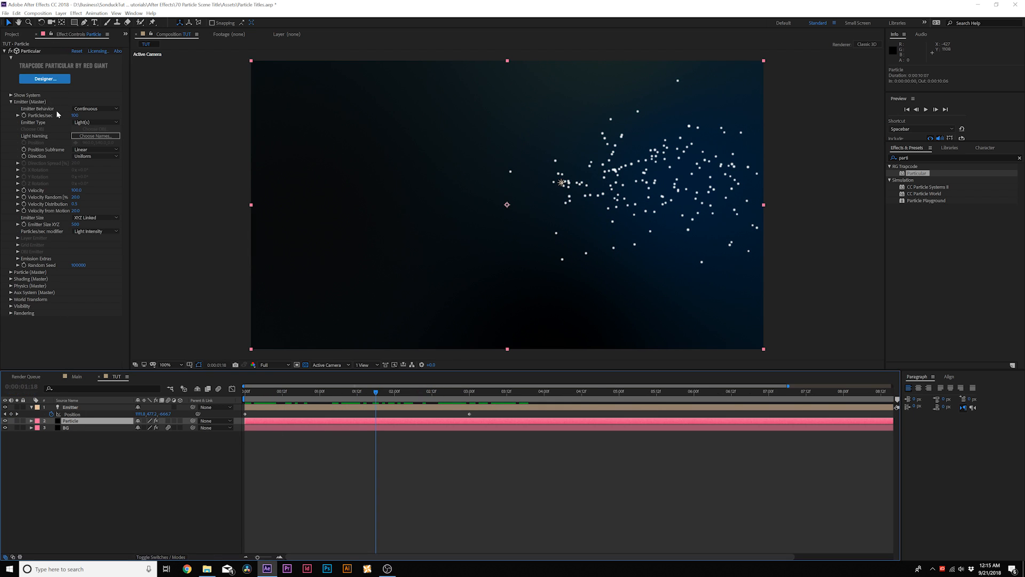
key("ctrl+z")
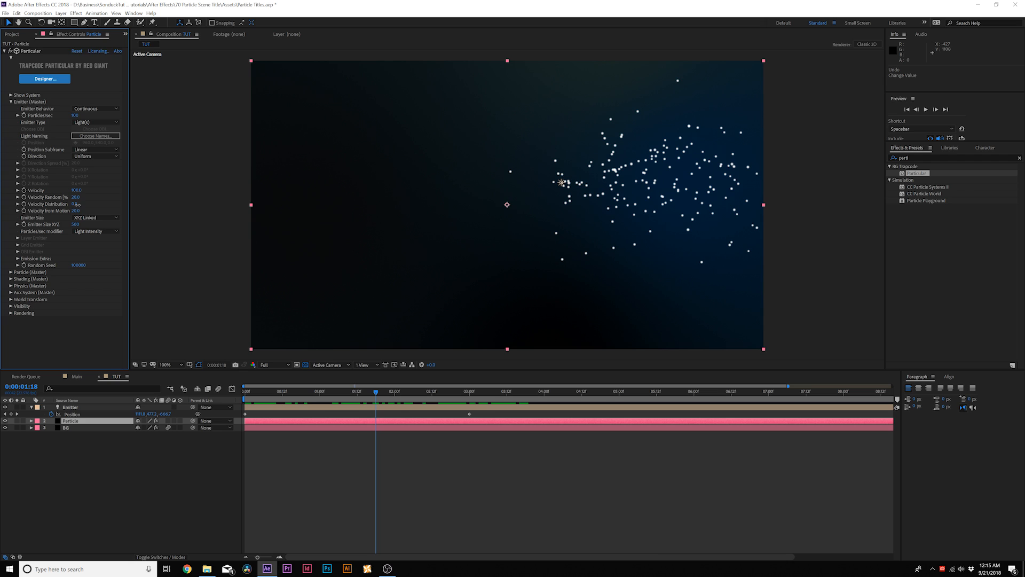
left_click_drag(77, 204, 145, 208)
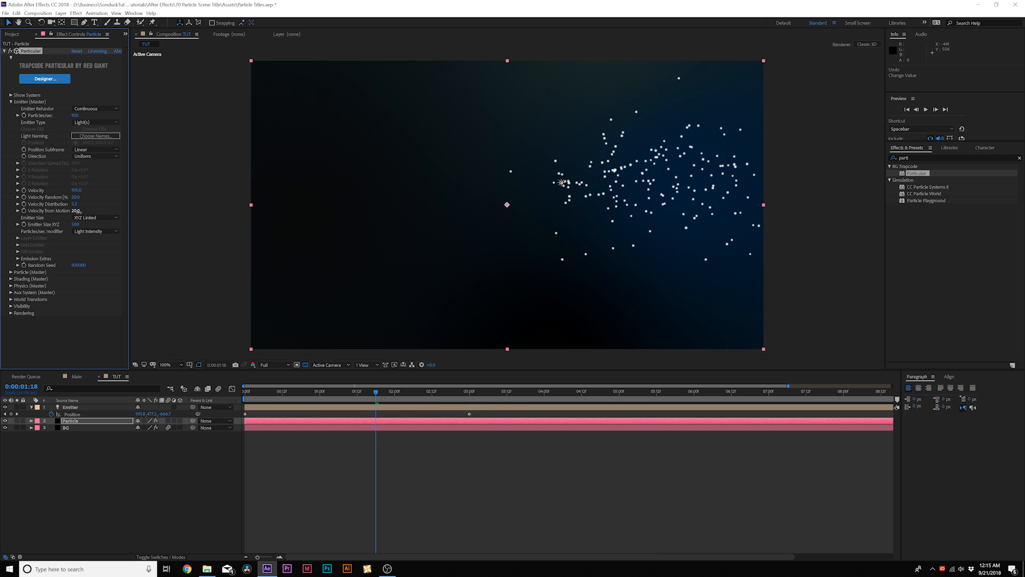
left_click_drag(77, 211, 89, 212)
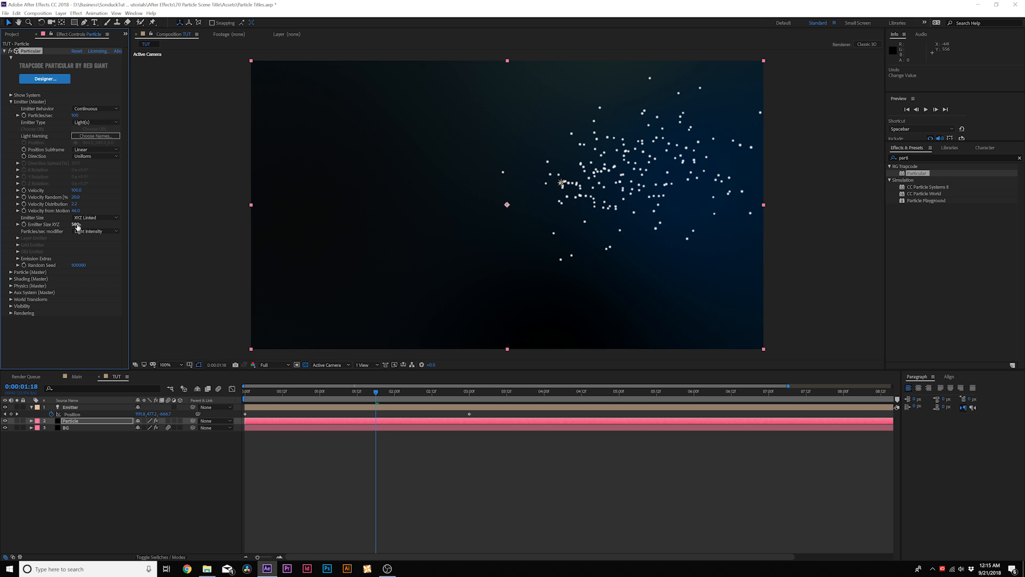
Step: Set the particle emitter's Emitter Size XYZ to 0 and check the stream at 0:00:01:14
left_click_drag(62, 227, 39, 228)
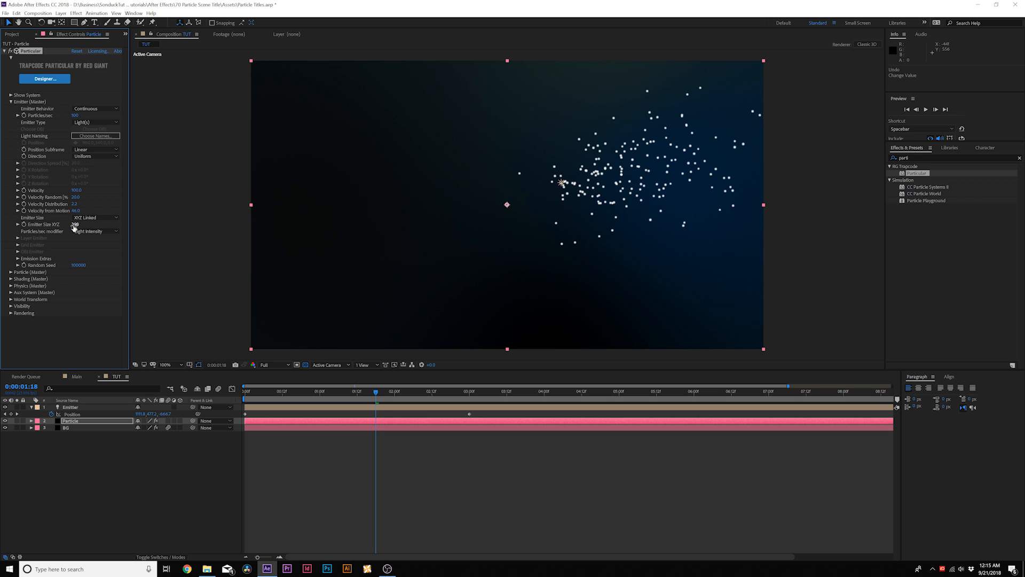
mouse_move(376, 398)
left_mouse_down()
mouse_move(307, 398)
mouse_move(363, 399)
left_mouse_up()
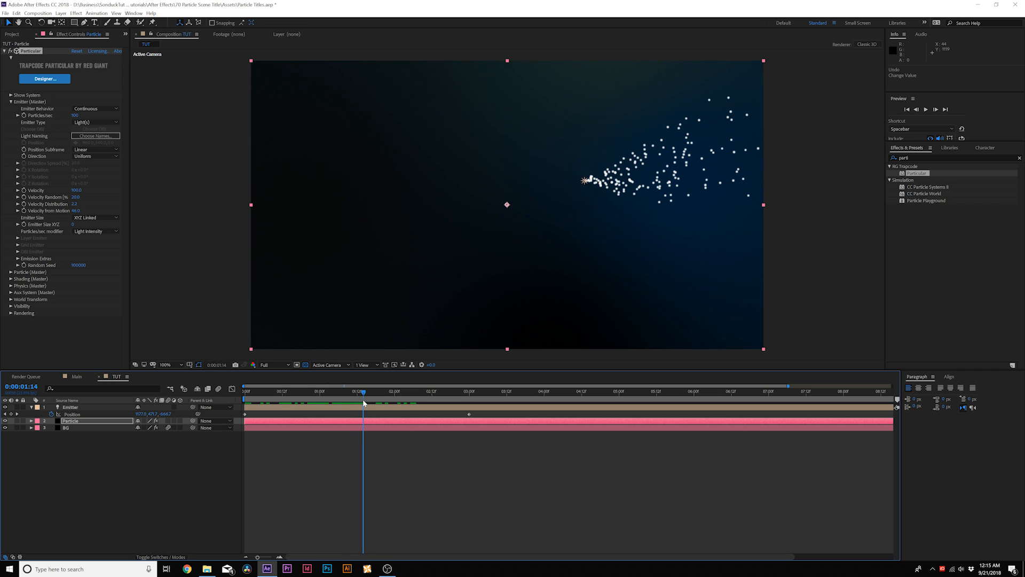
left_click(11, 102)
Step: Set the main particles' Sphere Feather to 0 and adjust their Size
left_click(11, 109)
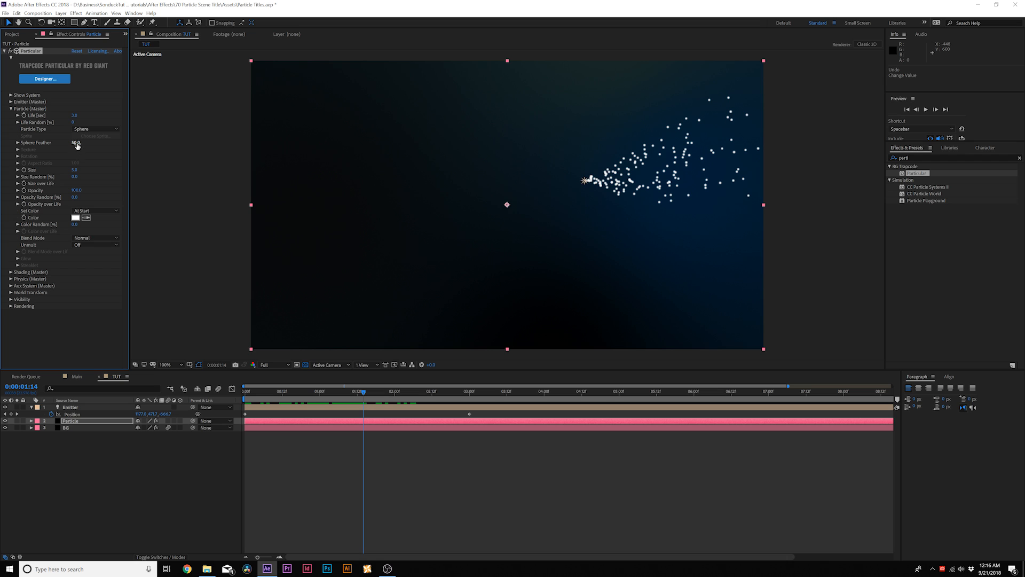
type("0")
key("Tab")
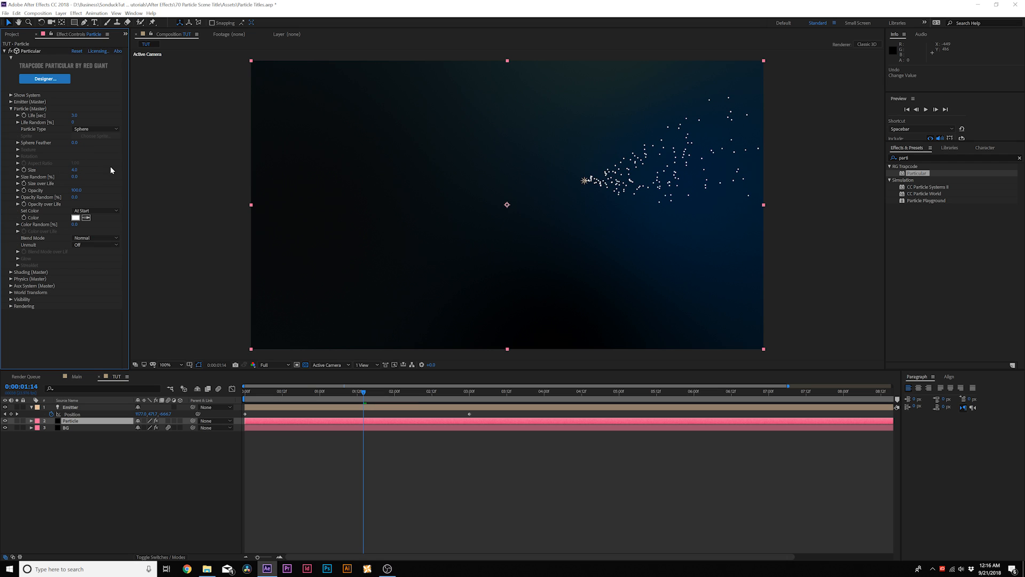
Step: Change the main particles' color to orange, hex F0680E
left_click(75, 217)
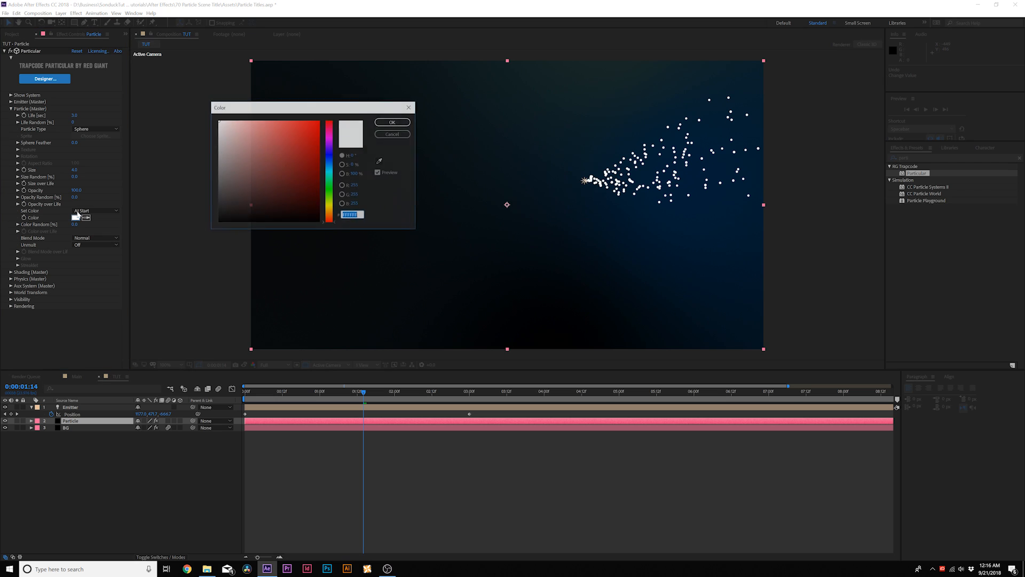
left_click_drag(327, 168, 332, 215)
left_click(314, 128)
left_click(393, 123)
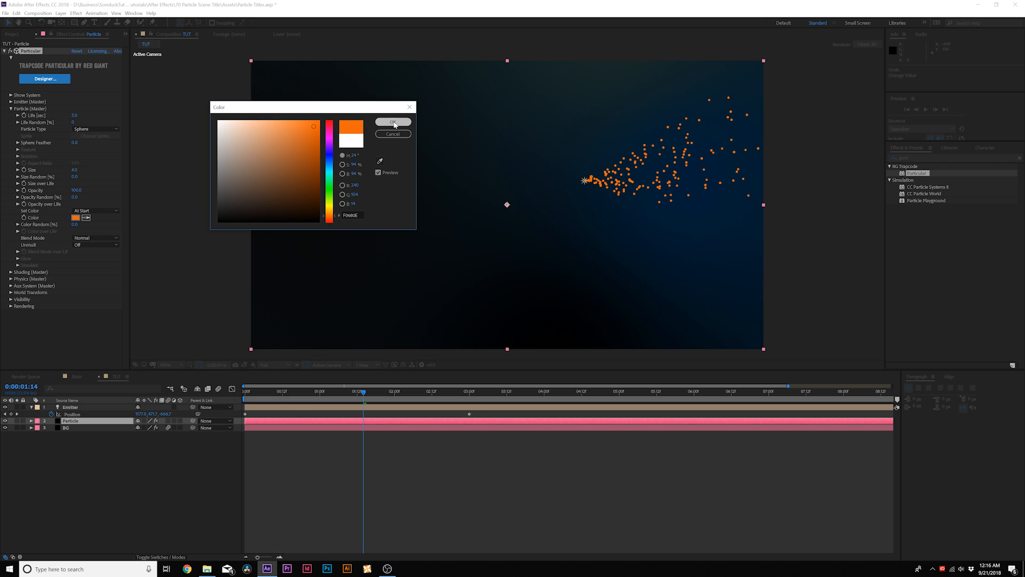
Step: Set the main particles' Blend Mode to Screen
left_click(98, 243)
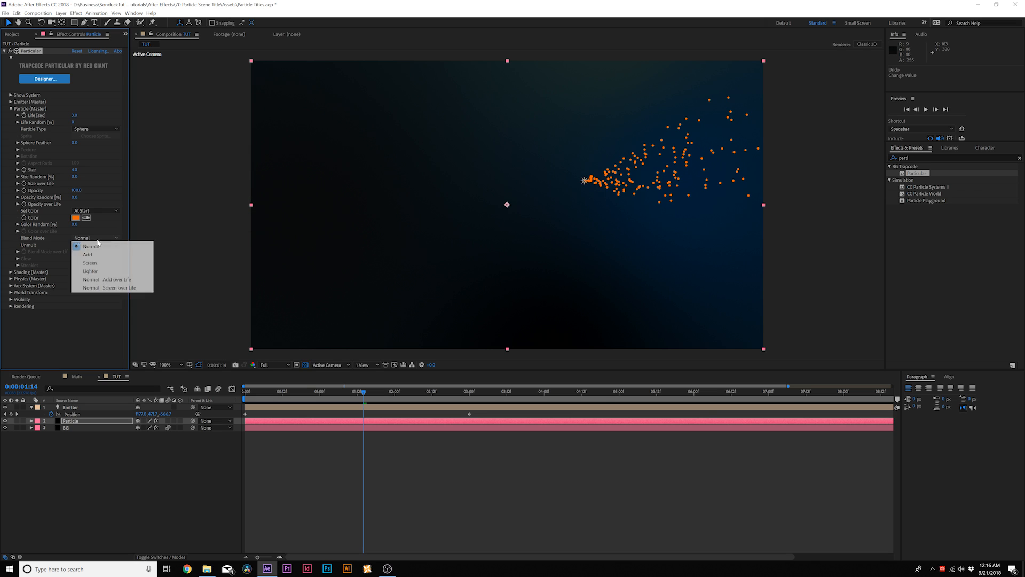
left_click(87, 262)
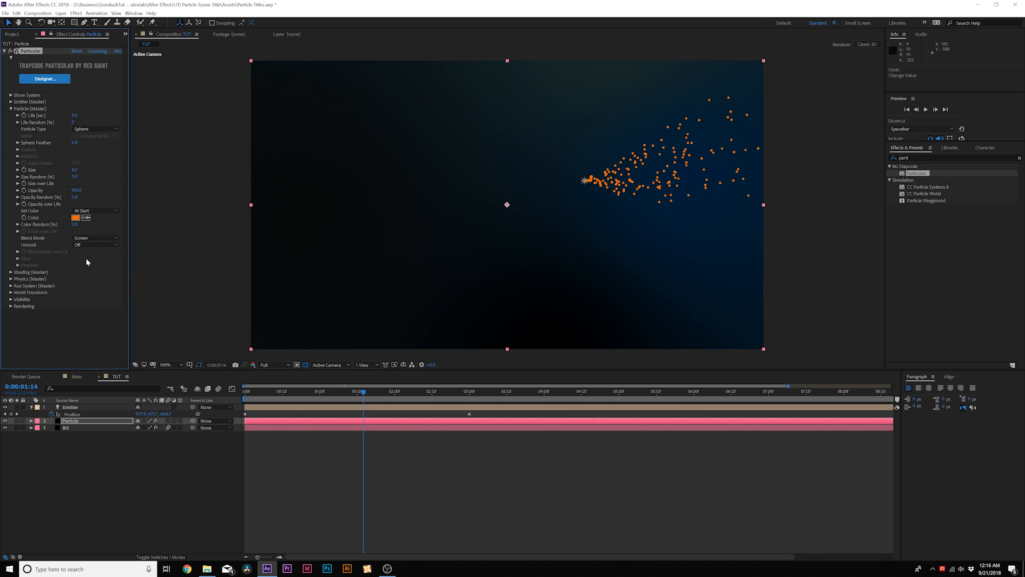
left_click(11, 109)
Step: Set the Aux System to emit continuously at 1000 particles per second
left_click(11, 130)
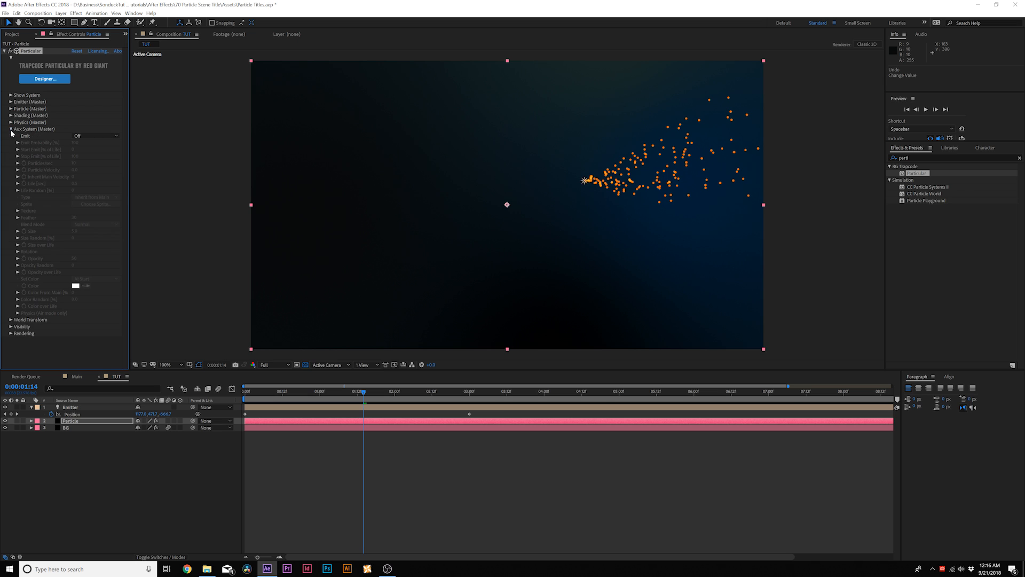
left_click(89, 137)
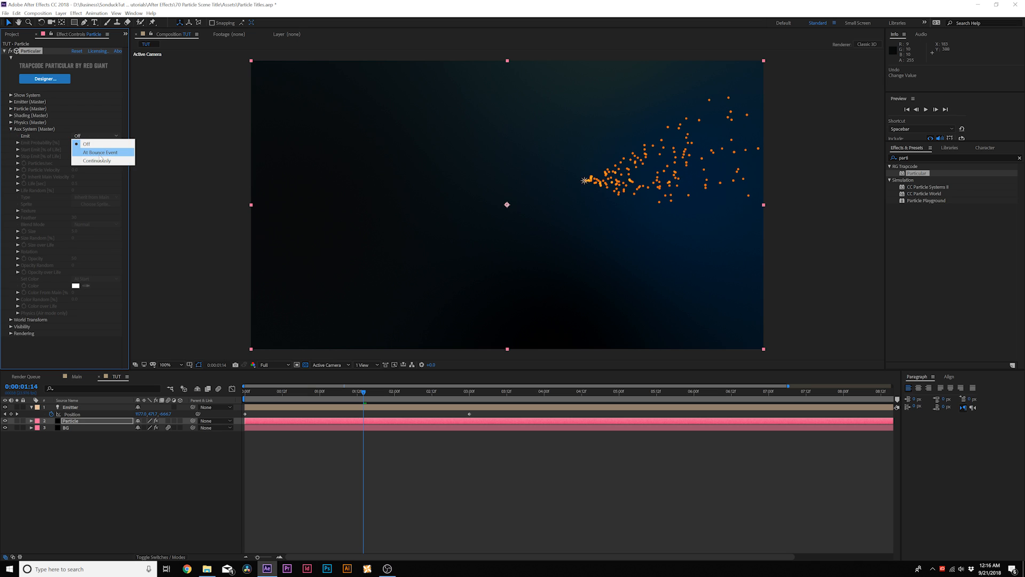
left_click(98, 161)
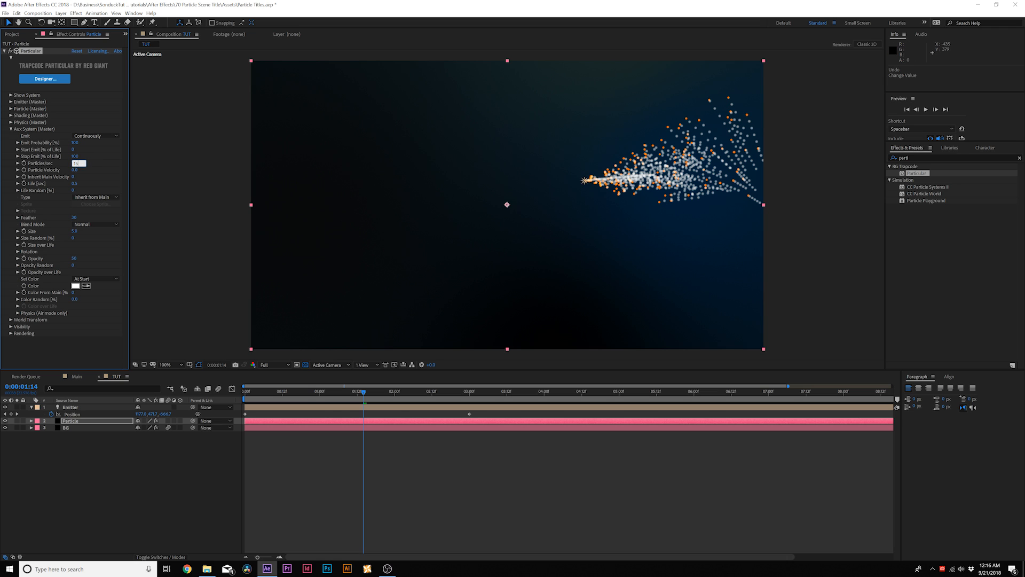
key("Return")
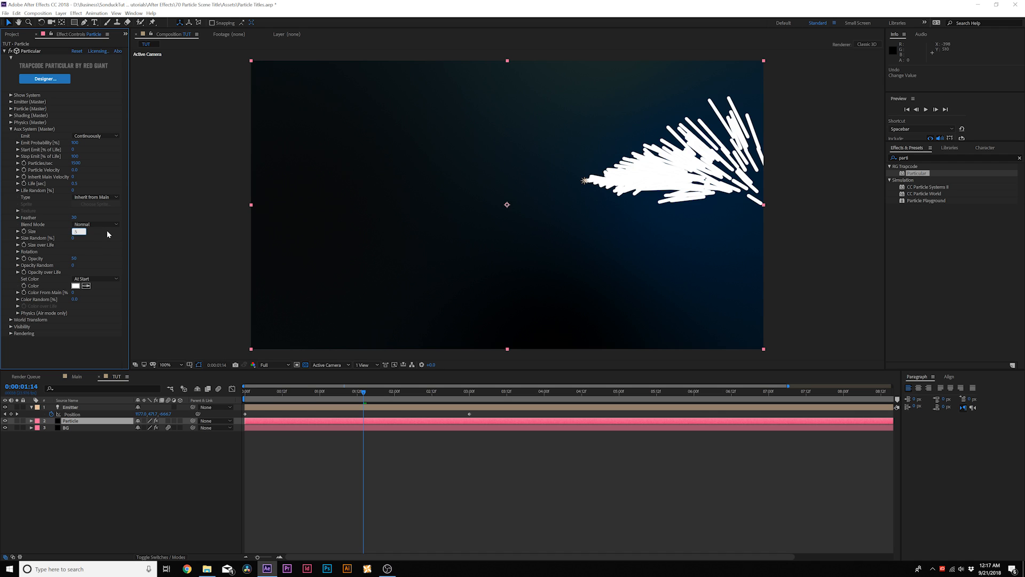
Step: Set the Aux System's particle Size to 0.5 and its Color From Main to 100%
type("0.5")
key("Return")
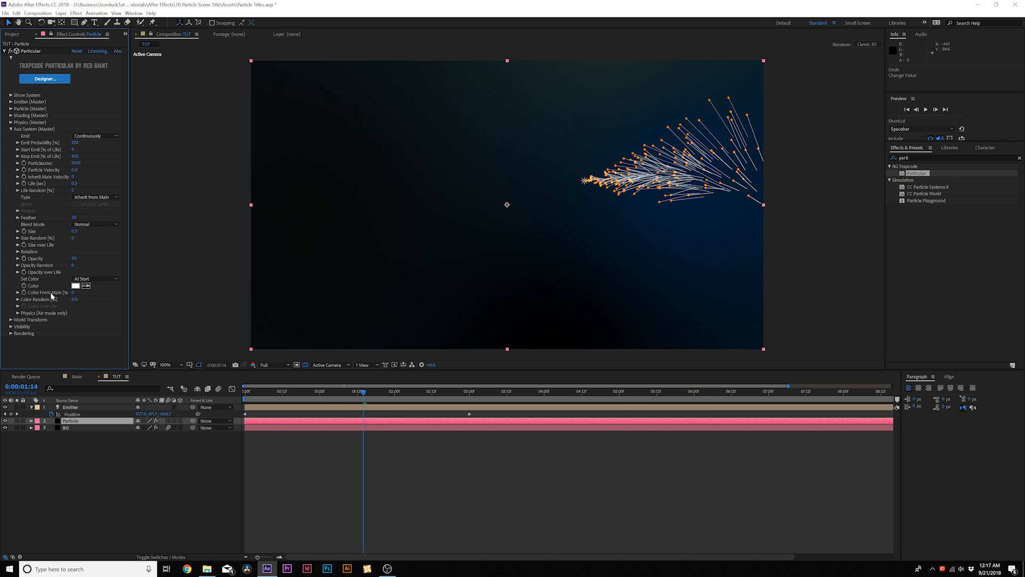
left_click_drag(71, 292, 180, 295)
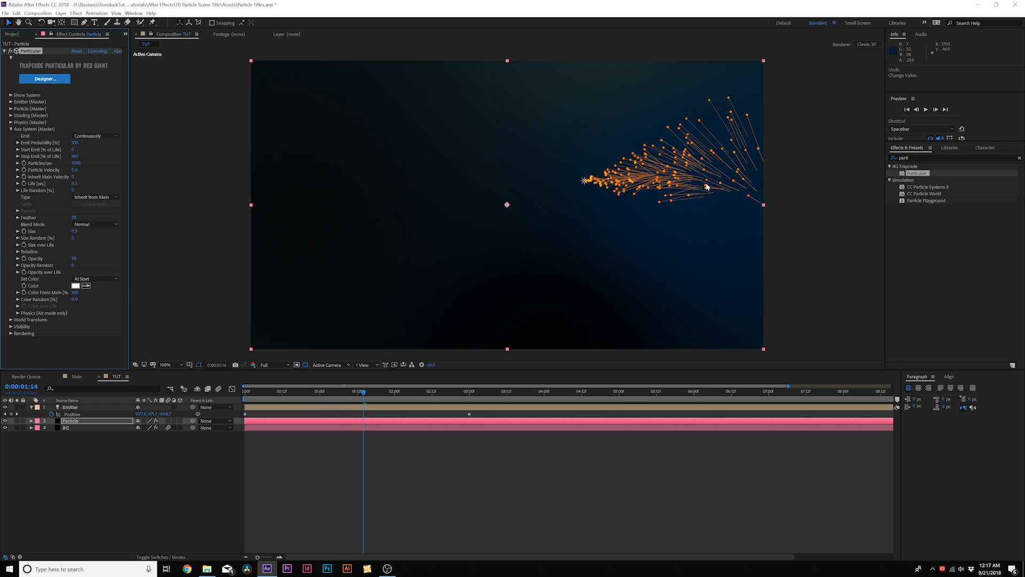
Step: Set the Aux System's Life to 4 seconds, its Blend Mode to Screen and its Feather to 0
left_click(75, 183)
type("4")
left_click(95, 224)
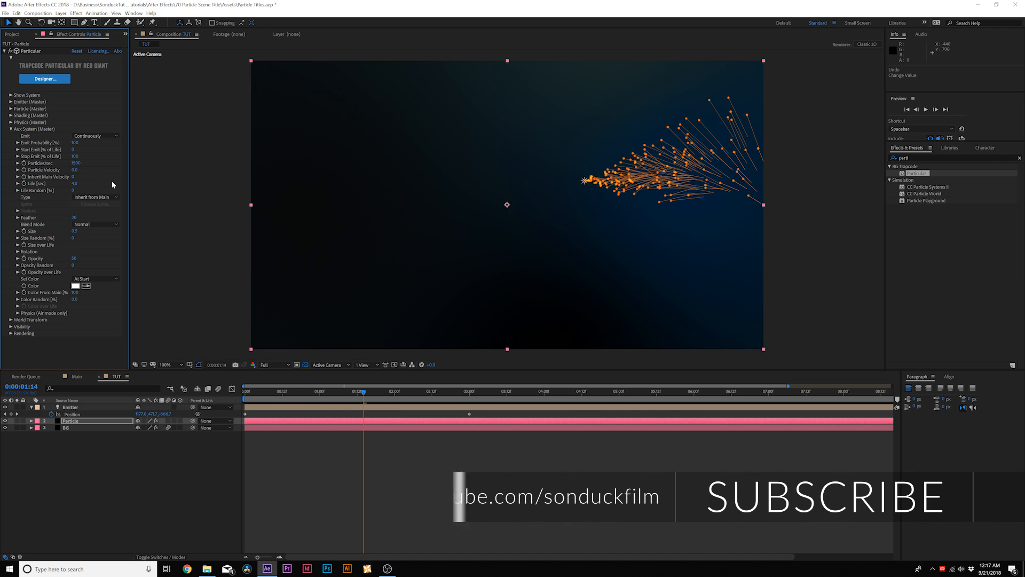
left_click(93, 236)
left_click(91, 225)
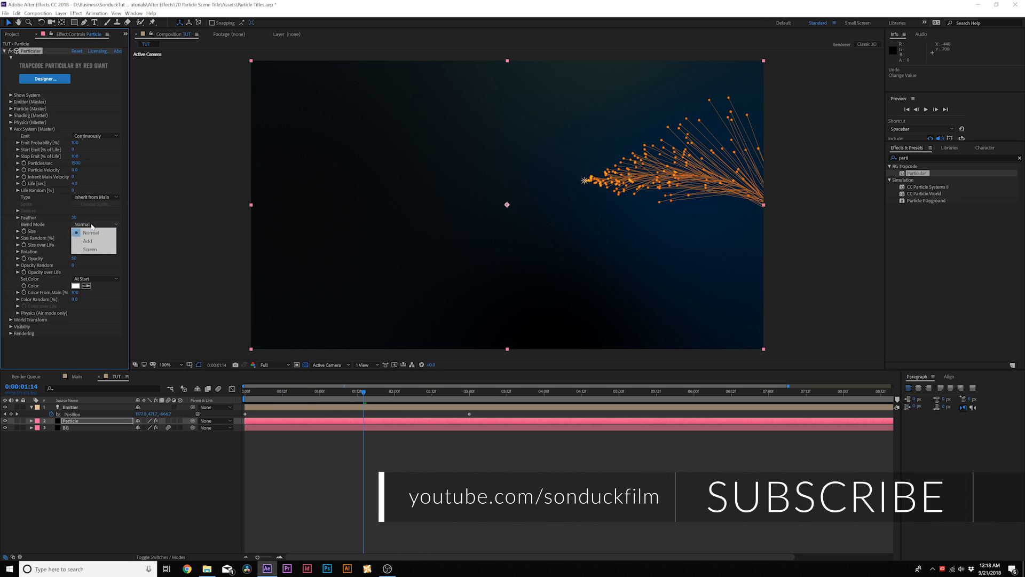
left_click(91, 248)
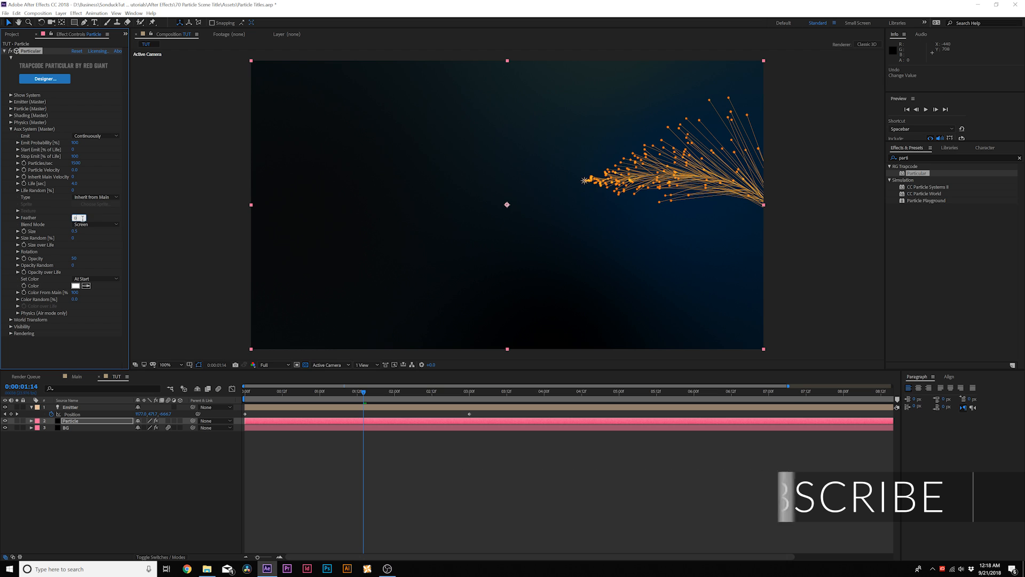
key("space")
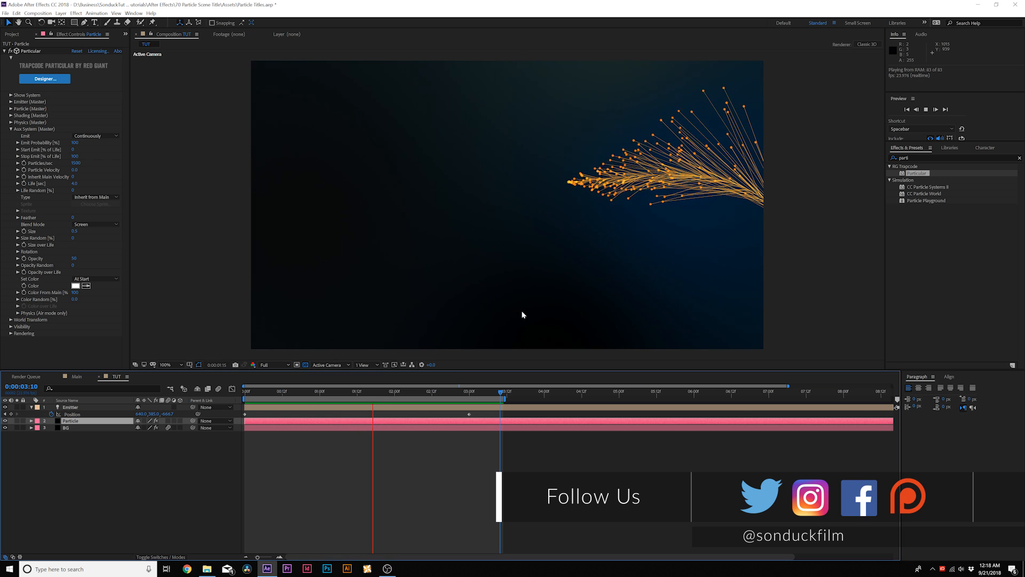
Step: Try a Gravity of 140 in Particular's Physics settings, and undo it
left_click(10, 129)
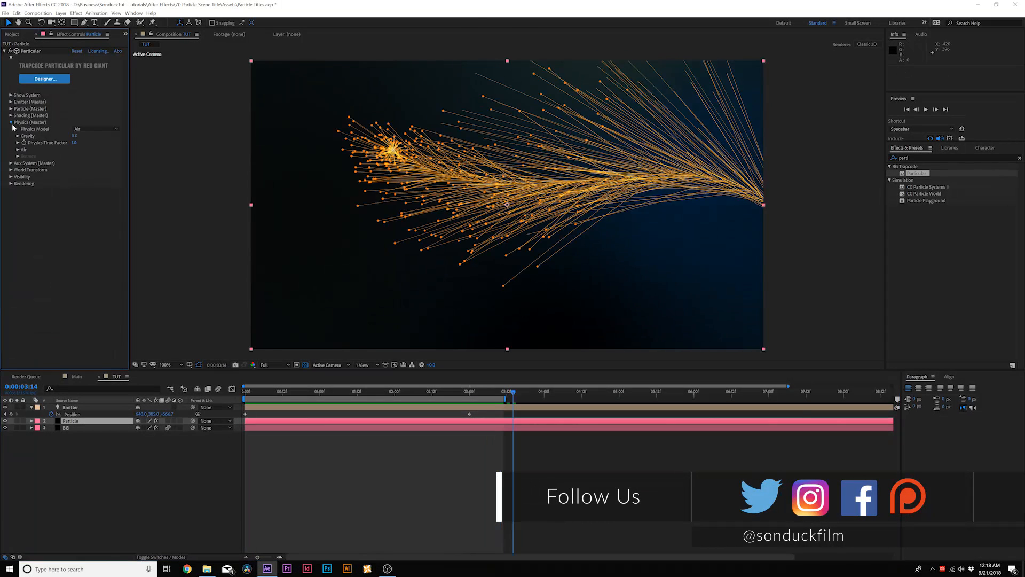
left_click(12, 123)
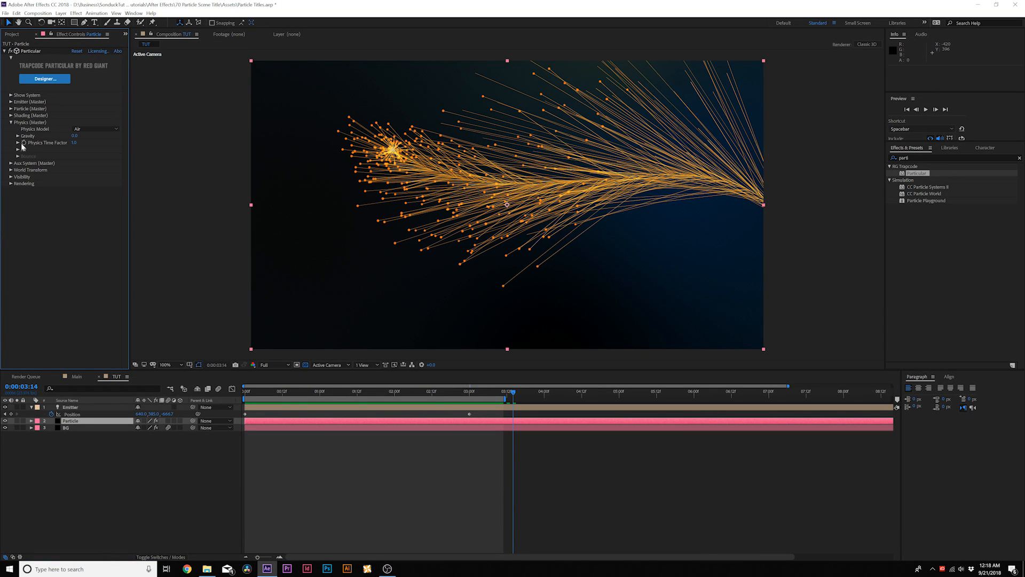
left_click_drag(74, 136, 79, 137)
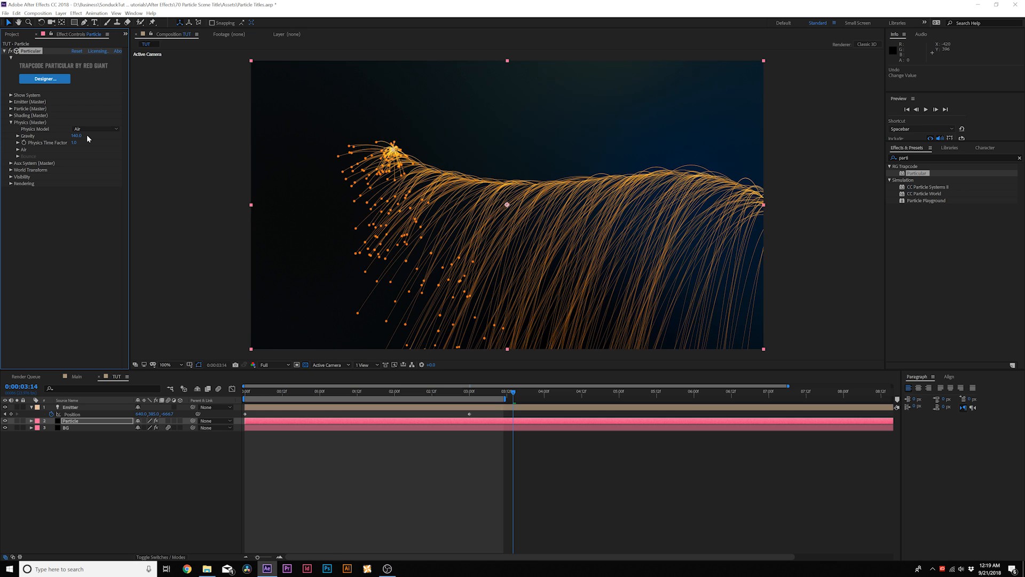
key("ctrl+z")
Step: Set Wind Z to -200 in the Air physics settings and Gravity to 120
left_click(18, 150)
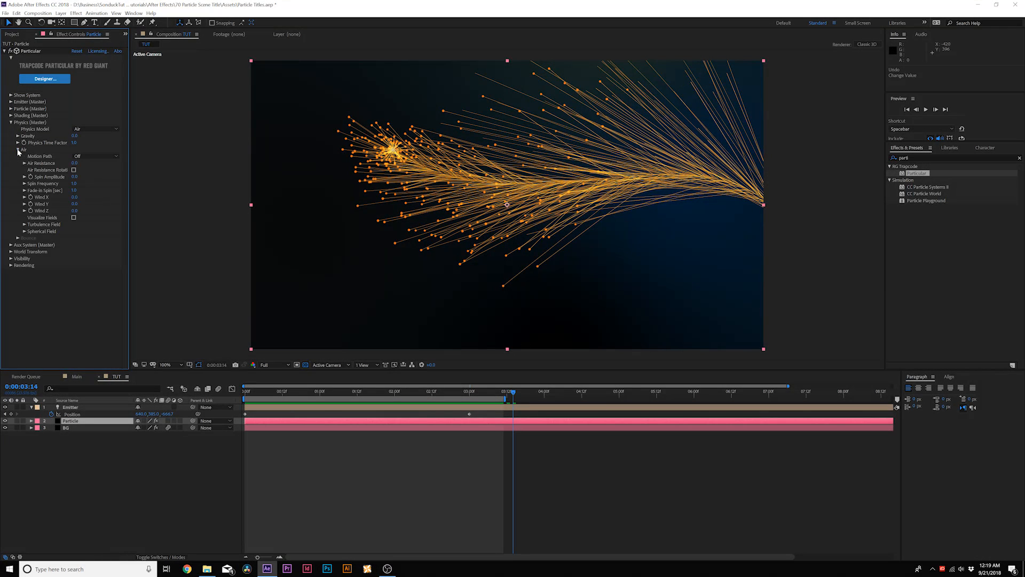
left_click(74, 210)
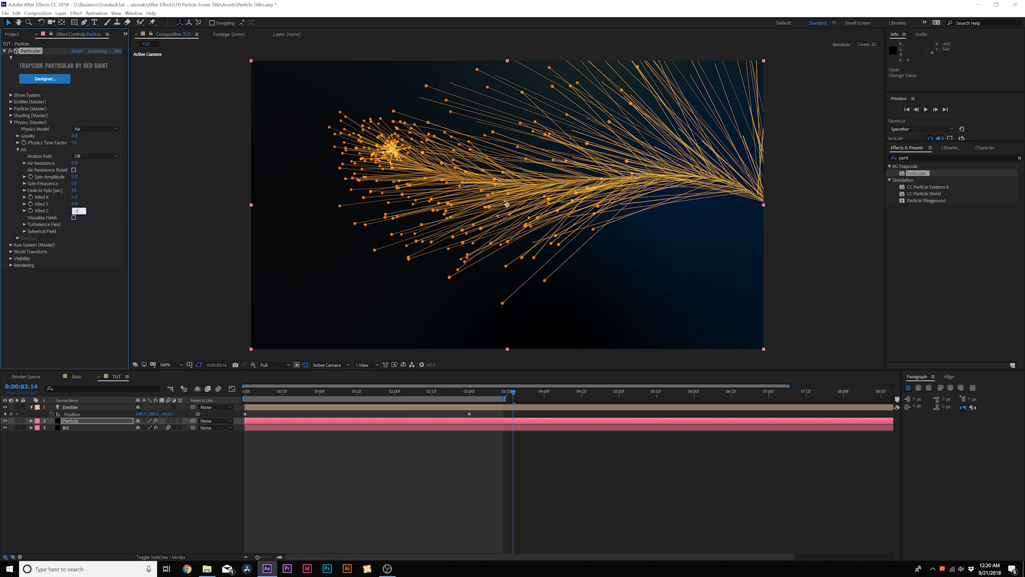
key("Return")
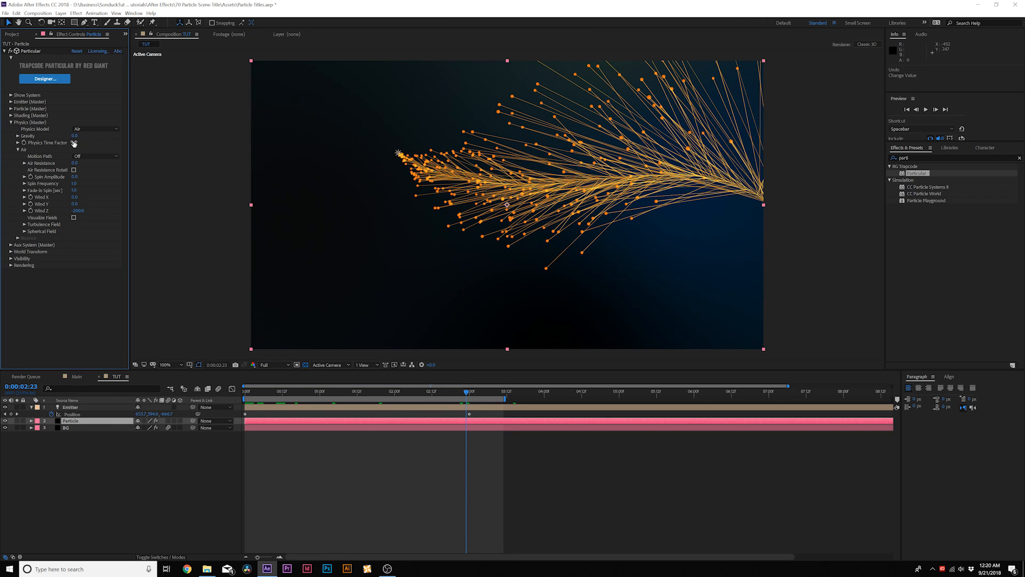
left_click_drag(75, 136, 94, 136)
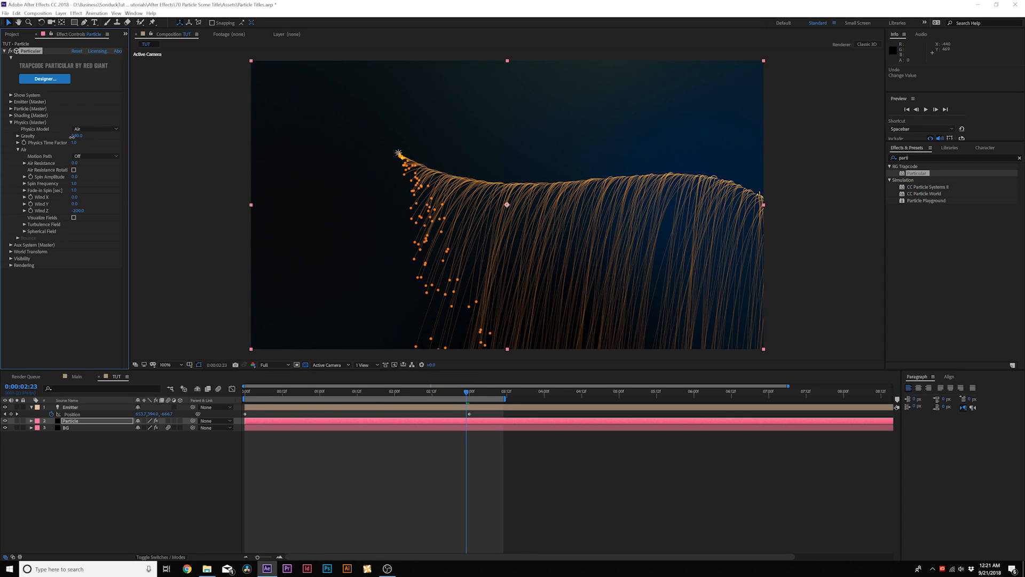
left_click_drag(72, 137, 58, 137)
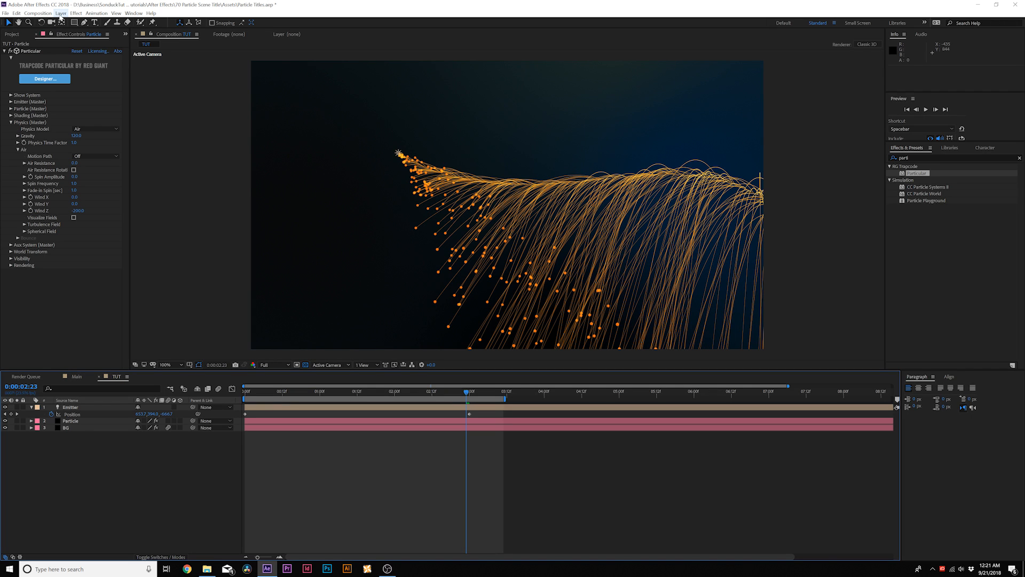
Step: Create a new camera layer with its existing default settings
left_click(61, 13)
mouse_move(65, 22)
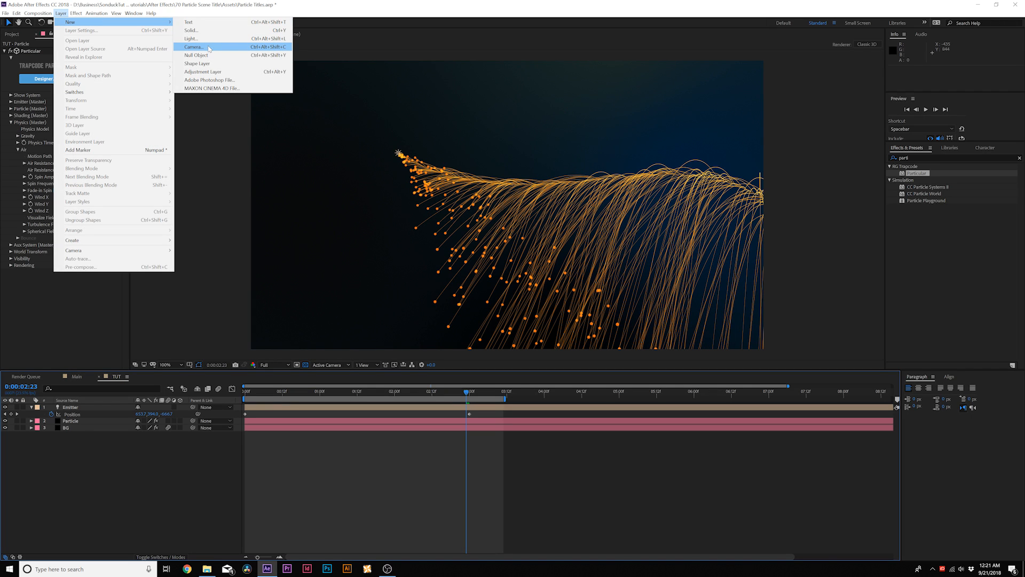
left_click(193, 46)
left_click(322, 277)
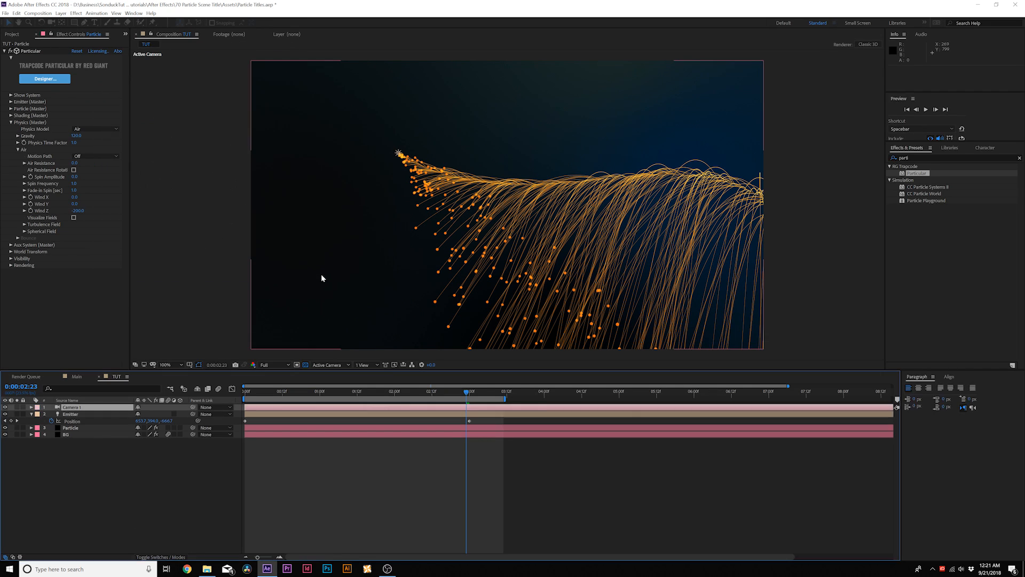
Step: Turn on Depth of Field in the camera's options and raise its Aperture to about 208 pixels
left_click(31, 407)
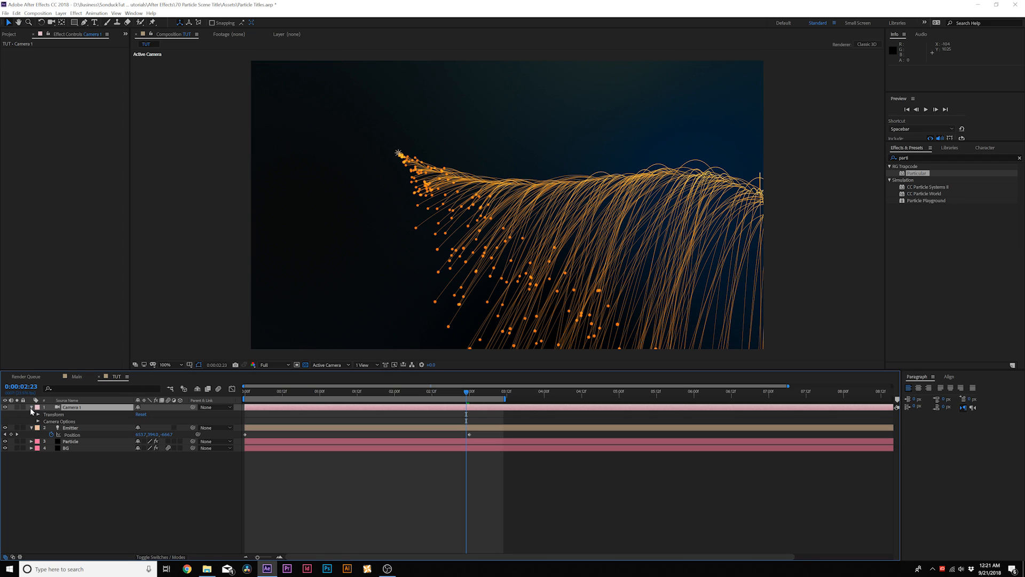
left_click(38, 421)
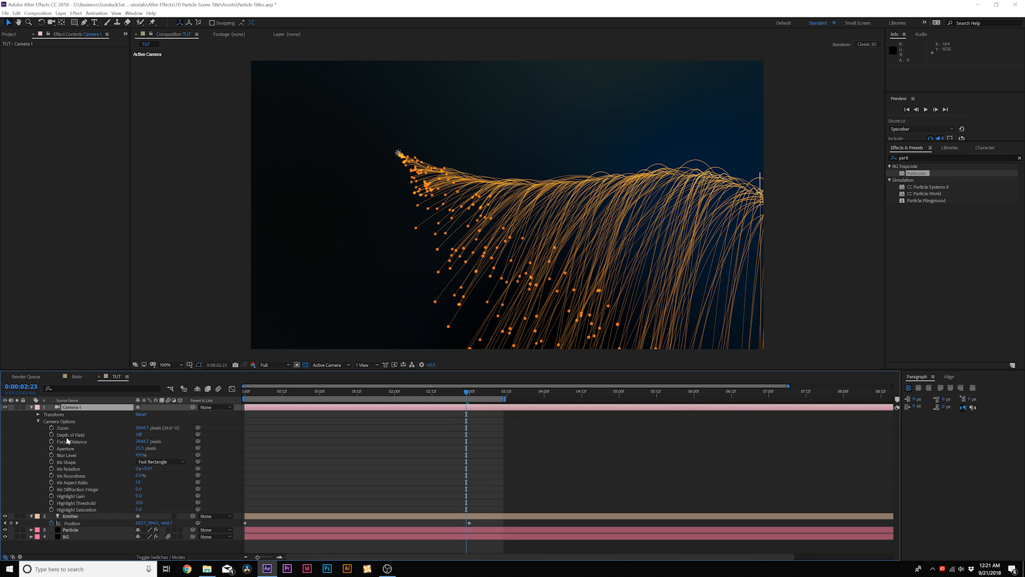
left_click(140, 435)
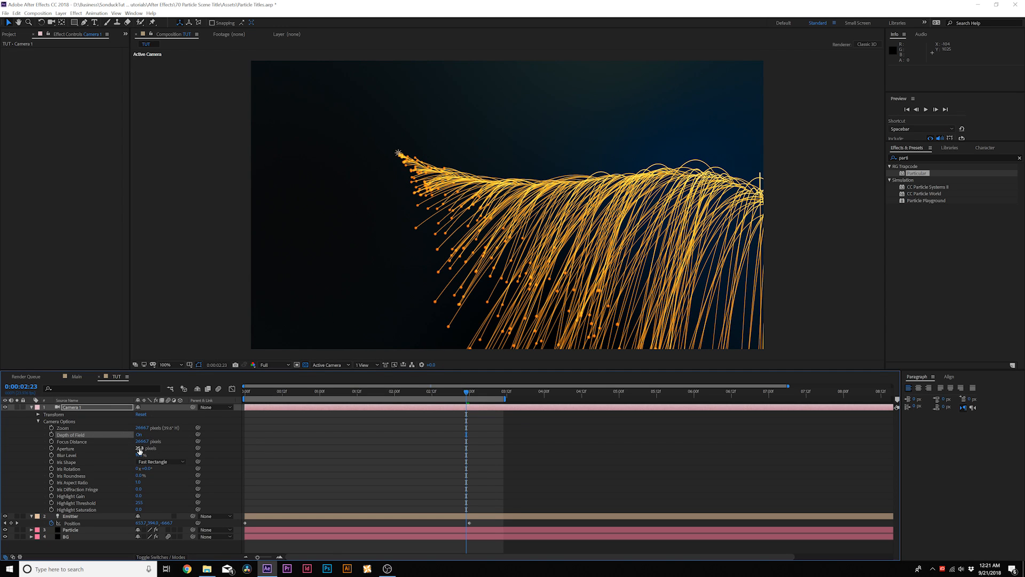
left_click_drag(147, 448, 197, 448)
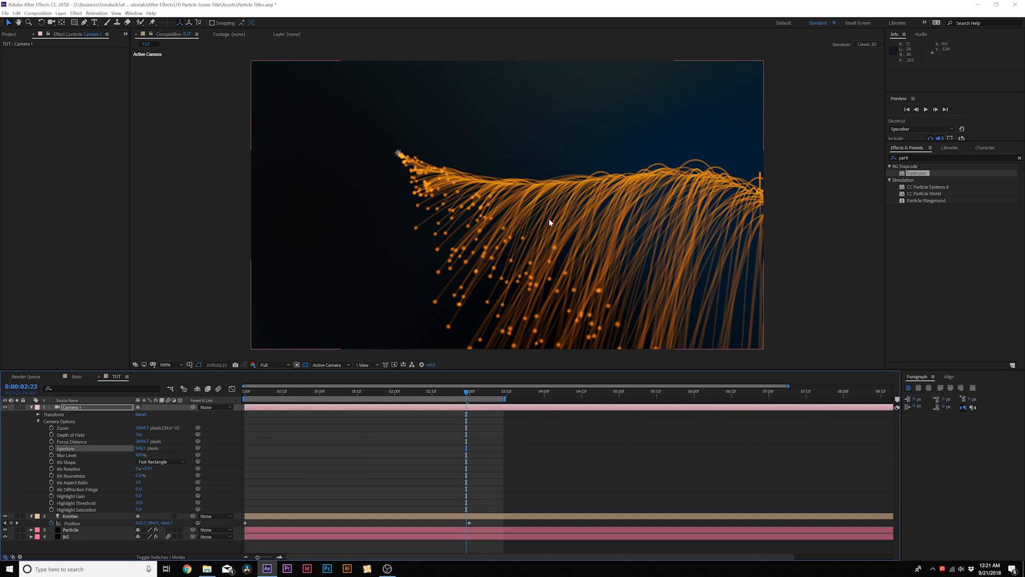
left_click_drag(137, 449, 154, 450)
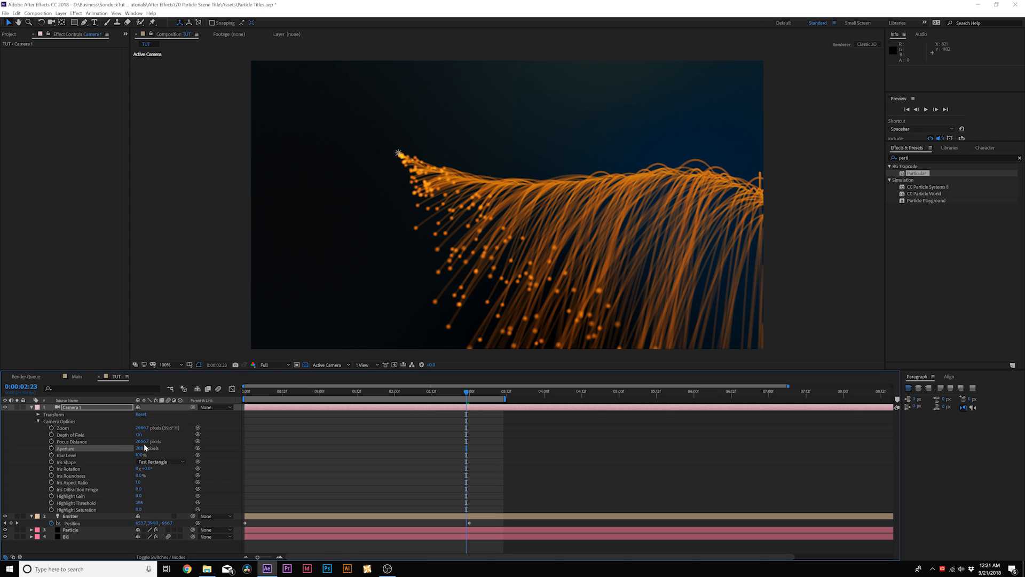
Step: Try shorter Focus Distances for the camera, down to about 1566 pixels
left_click_drag(142, 442, 27, 441)
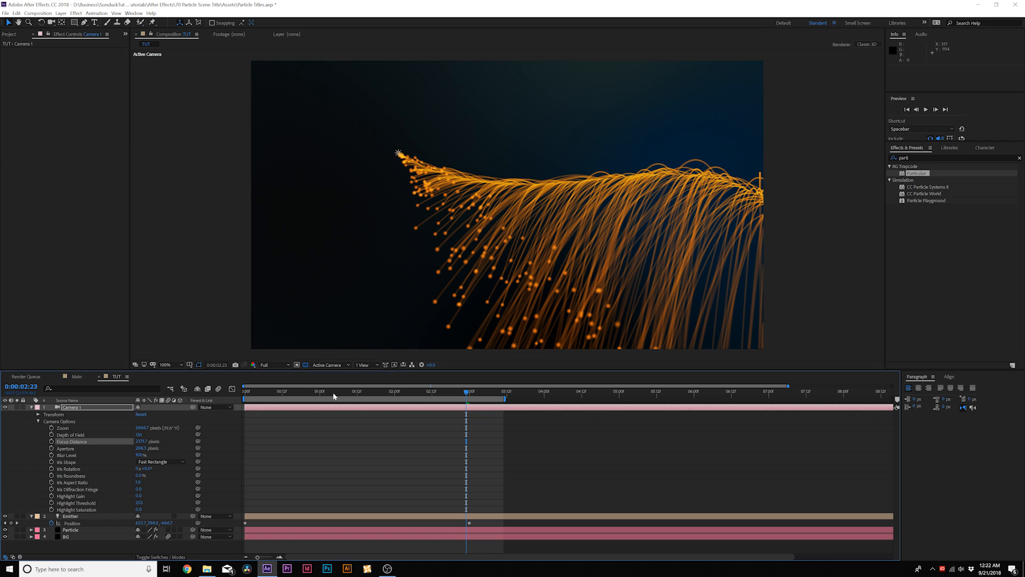
left_click_drag(134, 441, 53, 445)
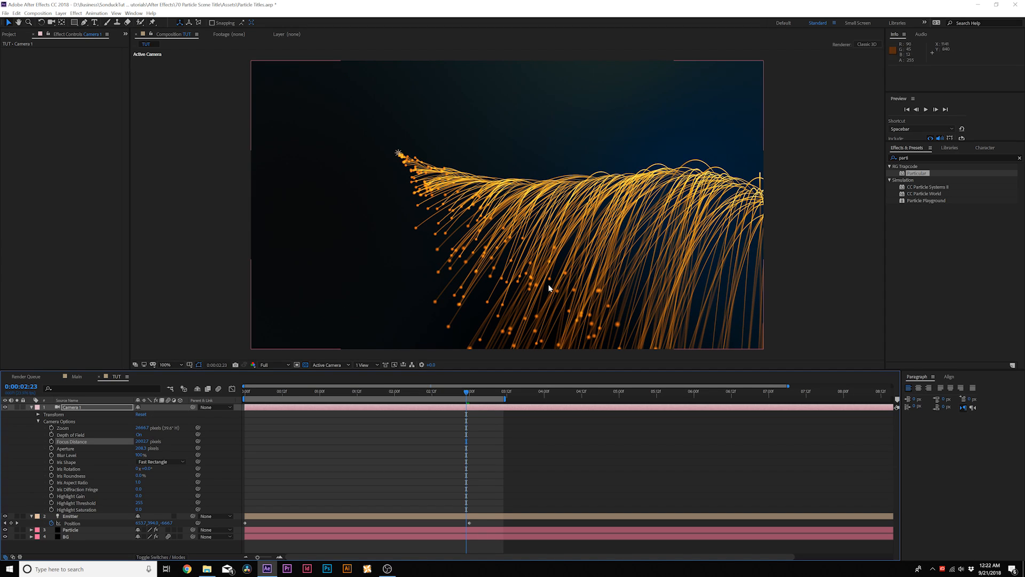
left_click_drag(147, 441, 127, 442)
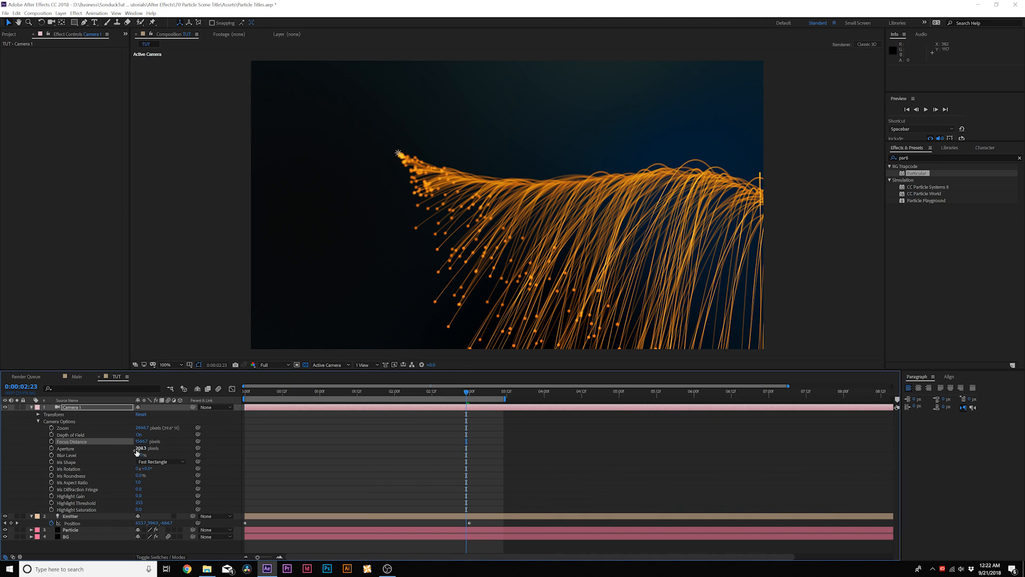
Step: Raise the camera's Aperture to about 295 pixels and its Blur Level to about 131%
left_click_drag(140, 449, 145, 455)
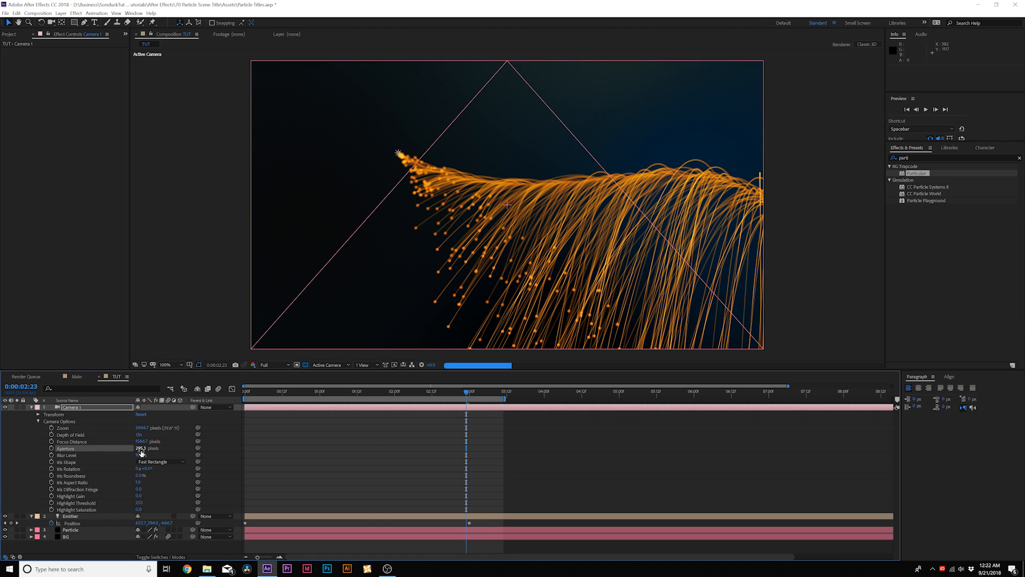
left_click_drag(141, 456, 171, 459)
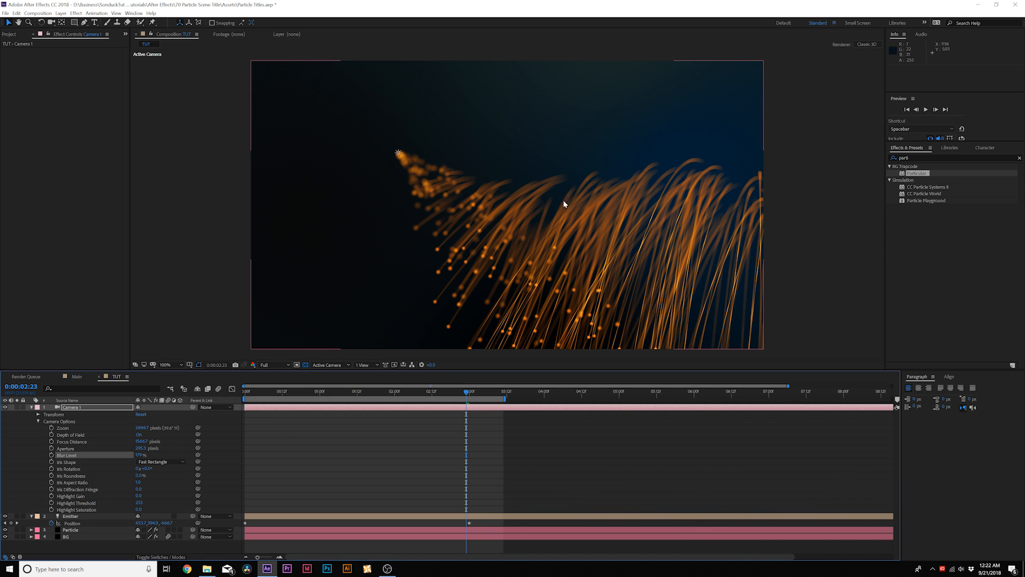
key("ctrl+z")
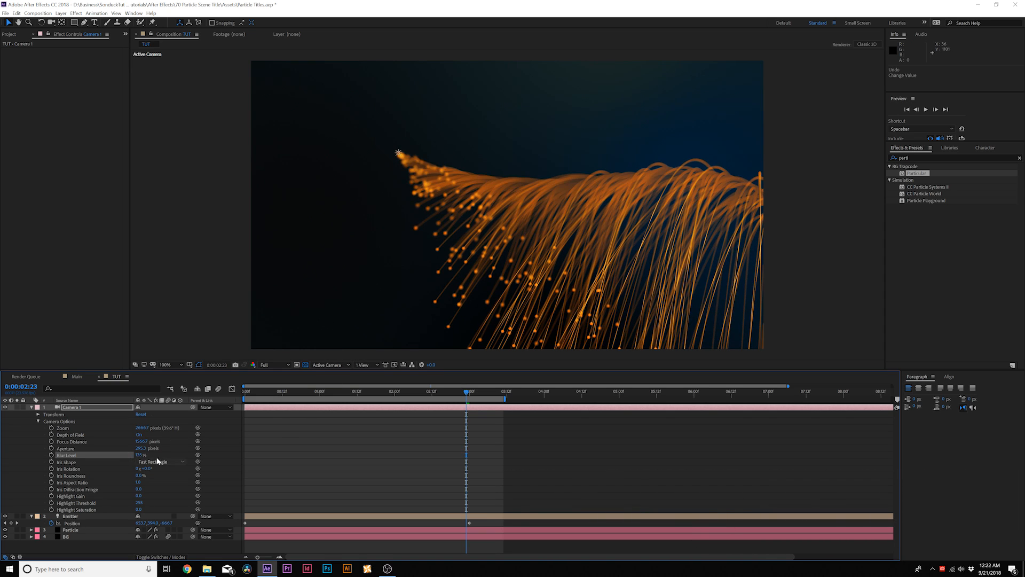
Step: Keyframe the camera's Focus Distance from about 2550 pixels at the first frame to about 1604 pixels at 6 seconds
left_click_drag(339, 394, 325, 393)
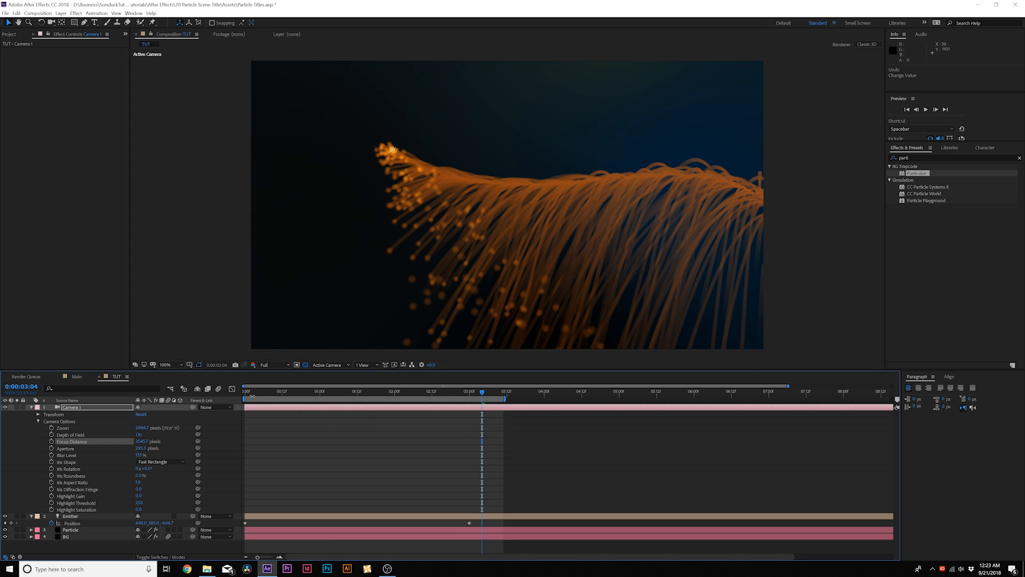
left_click(249, 396)
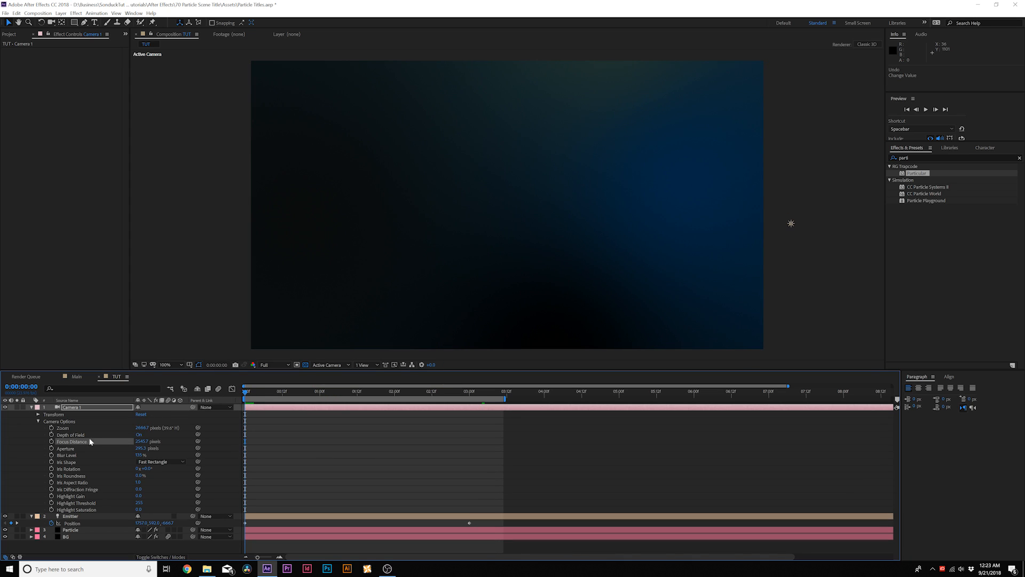
left_click(51, 442)
left_click_drag(488, 395, 694, 396)
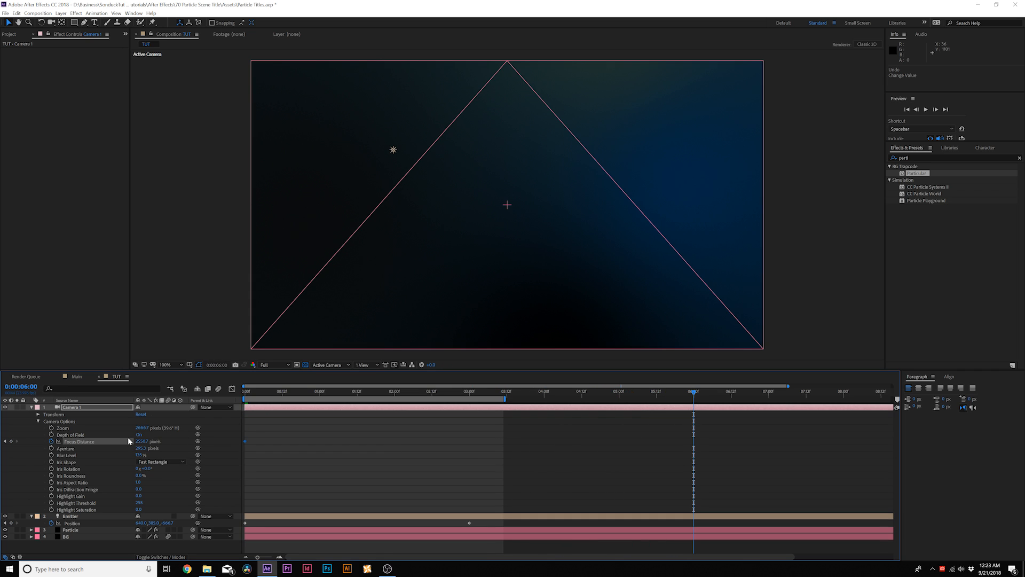
left_click_drag(141, 442, 43, 451)
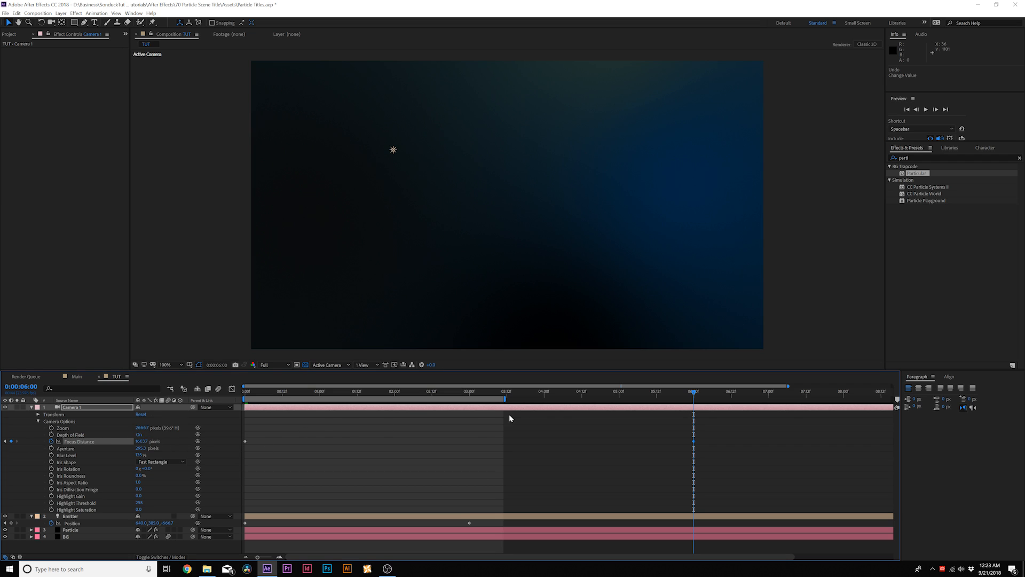
Step: Add a keyframe for the Particle layer's emitter Particles/sec at 0:00:02:20, just before the light's last position keyframe
left_click(75, 529)
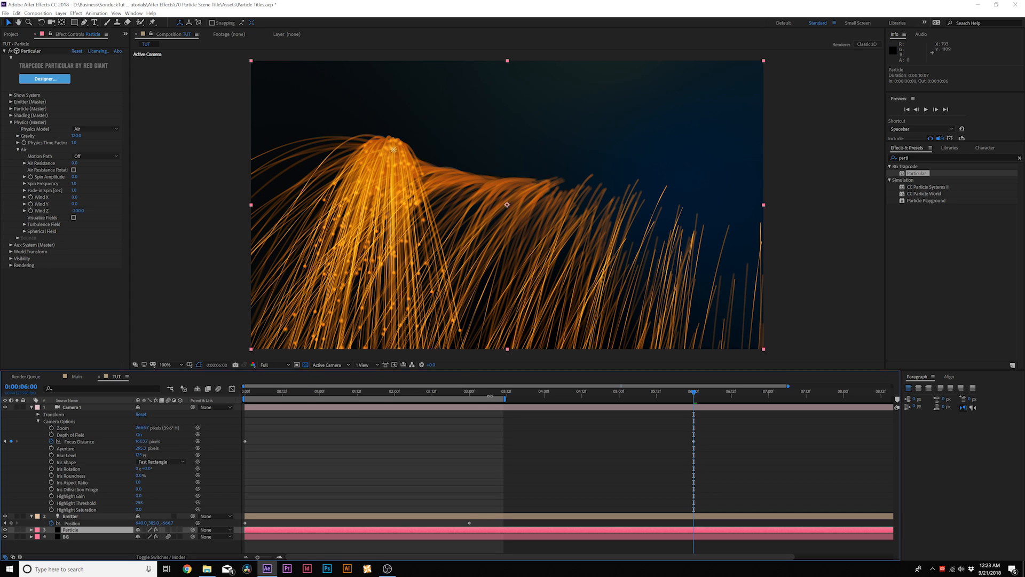
left_click_drag(448, 398, 457, 398)
left_click(467, 523)
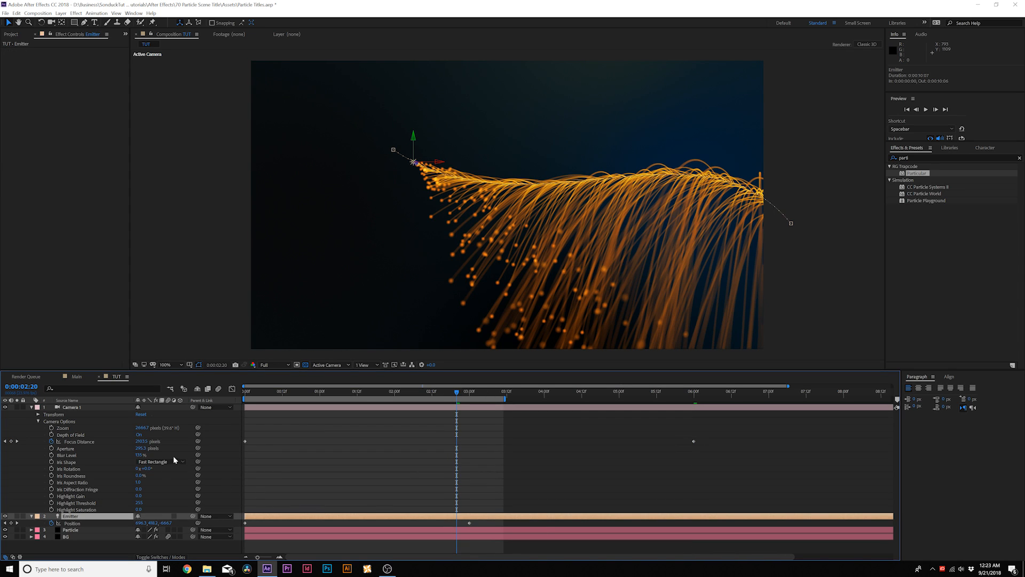
left_click(70, 529)
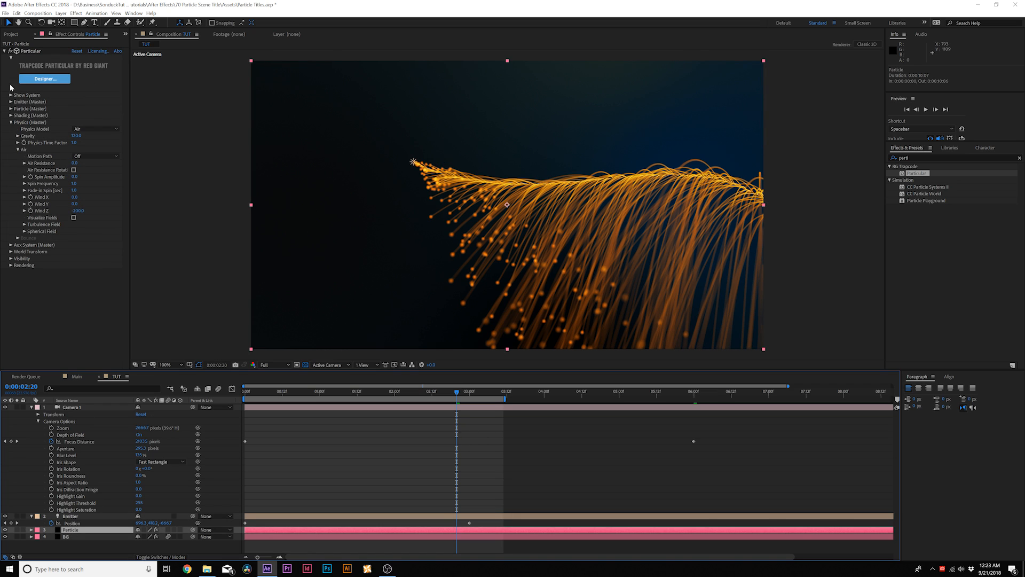
left_click(11, 102)
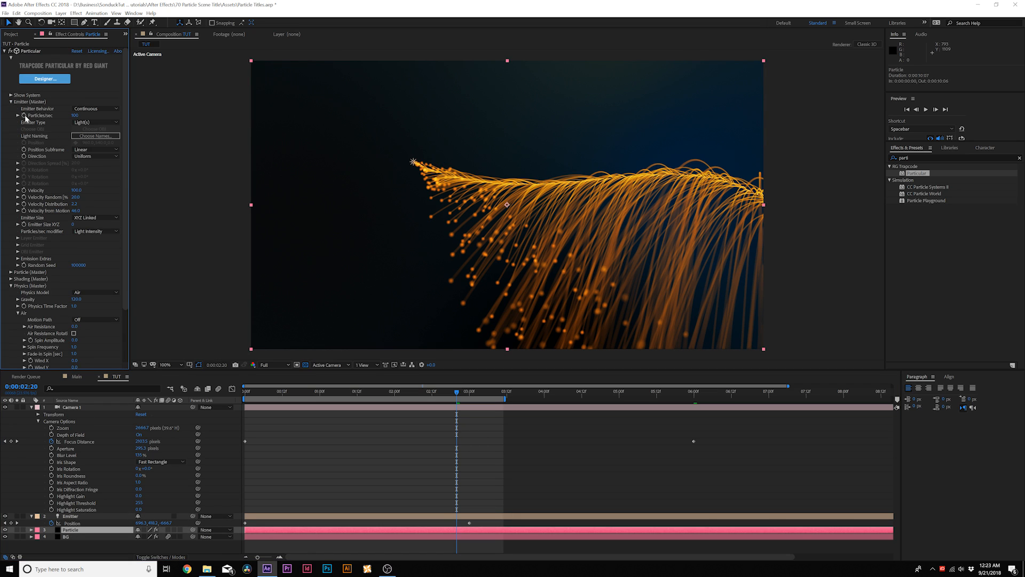
left_click(24, 115)
Step: Set the emitter's Particles/sec to 0 at 0:00:03:00
left_click_drag(462, 396, 470, 395)
left_click(76, 115)
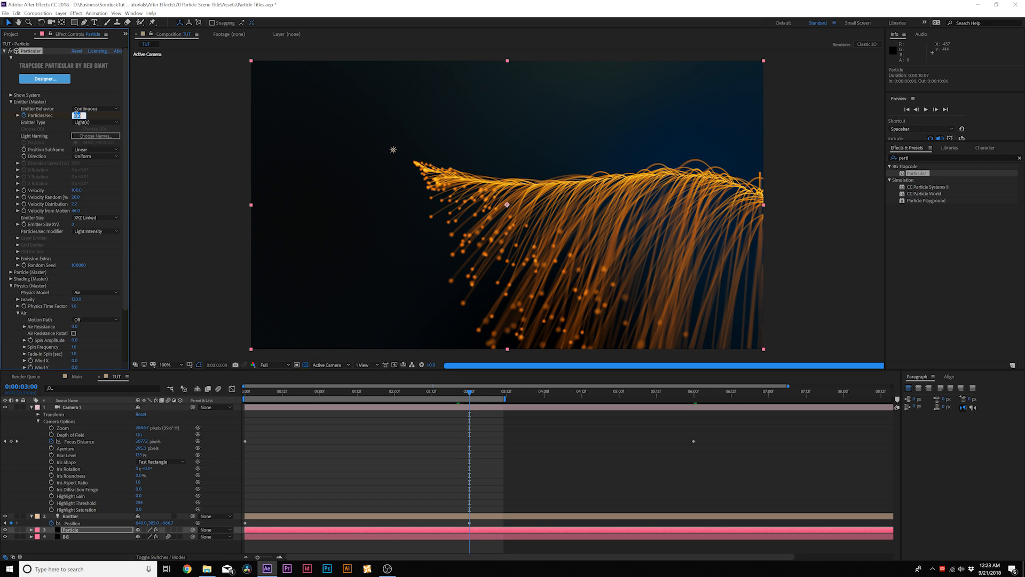
type("0")
left_click(179, 183)
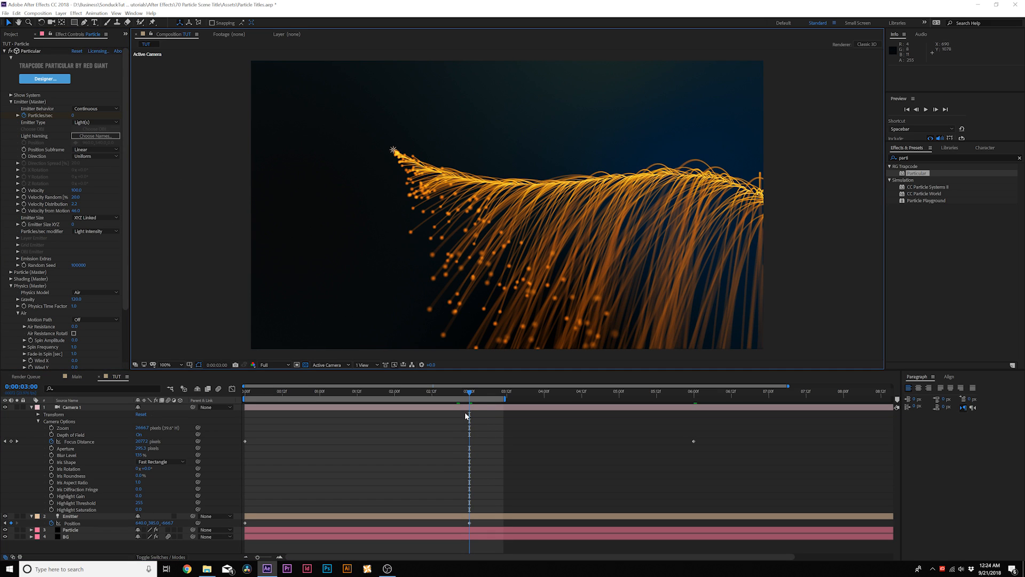
Step: Add a new adjustment layer above the Particle Background title layer
key("space")
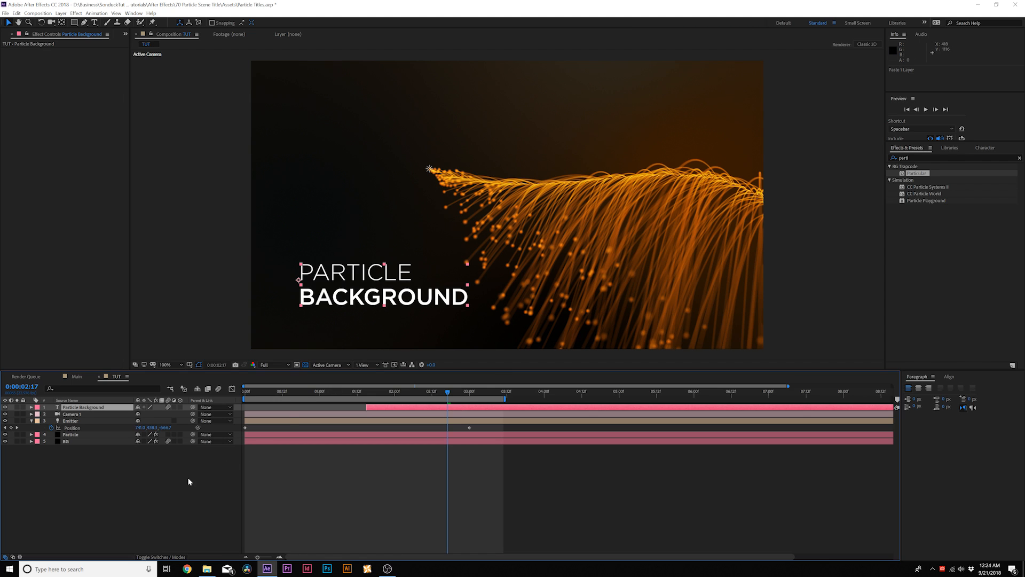
left_click(157, 491)
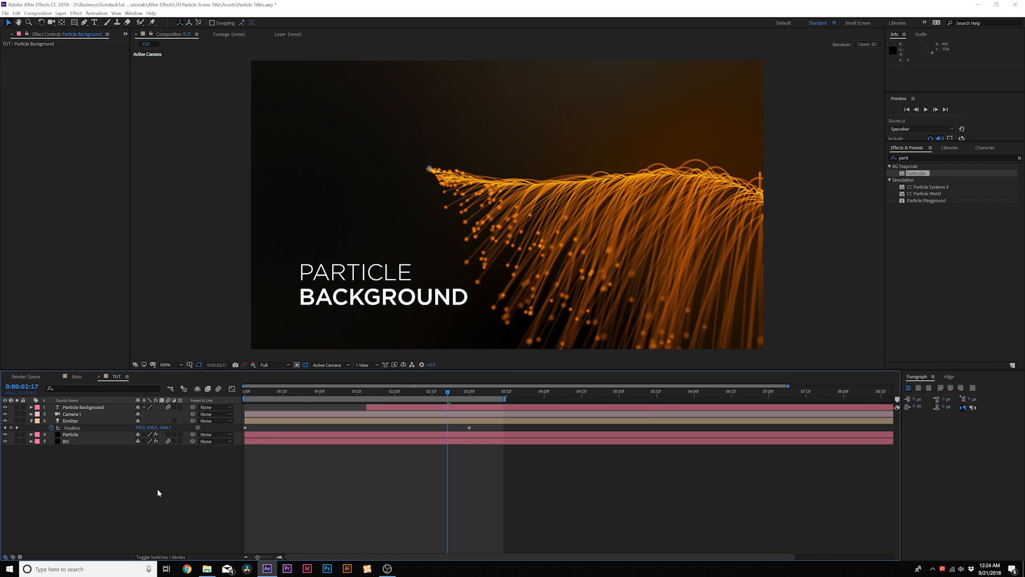
left_click(61, 13)
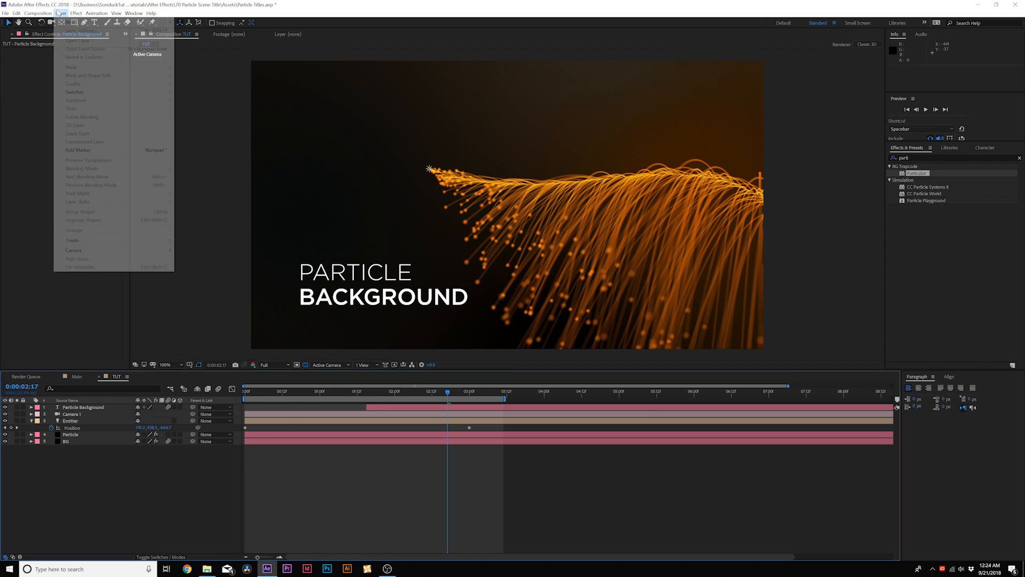
mouse_move(64, 22)
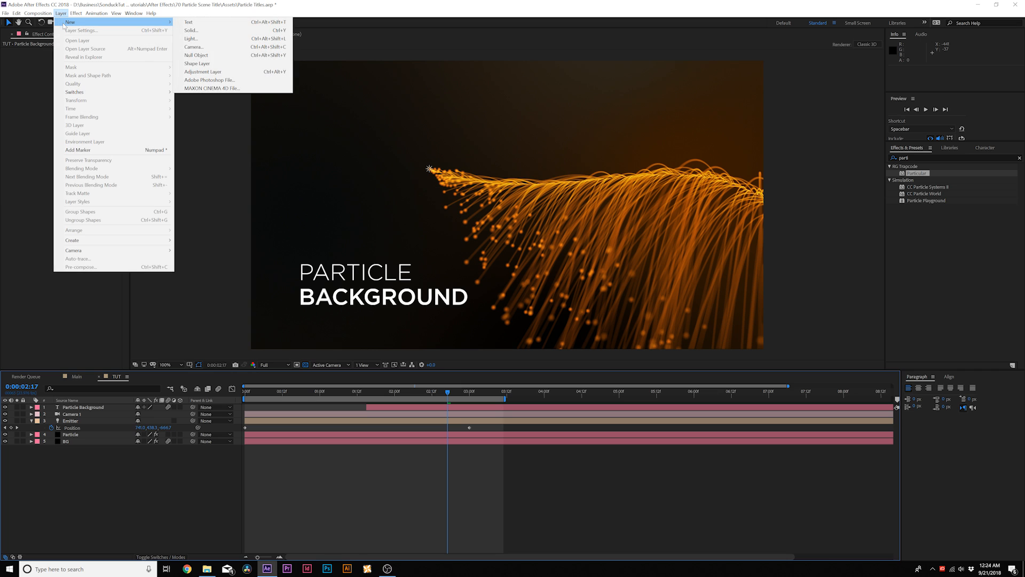
left_click(218, 72)
Step: Apply the Noise effect to the adjustment layer with Amount of Noise 6% and Use Color Noise turned off
left_click(76, 13)
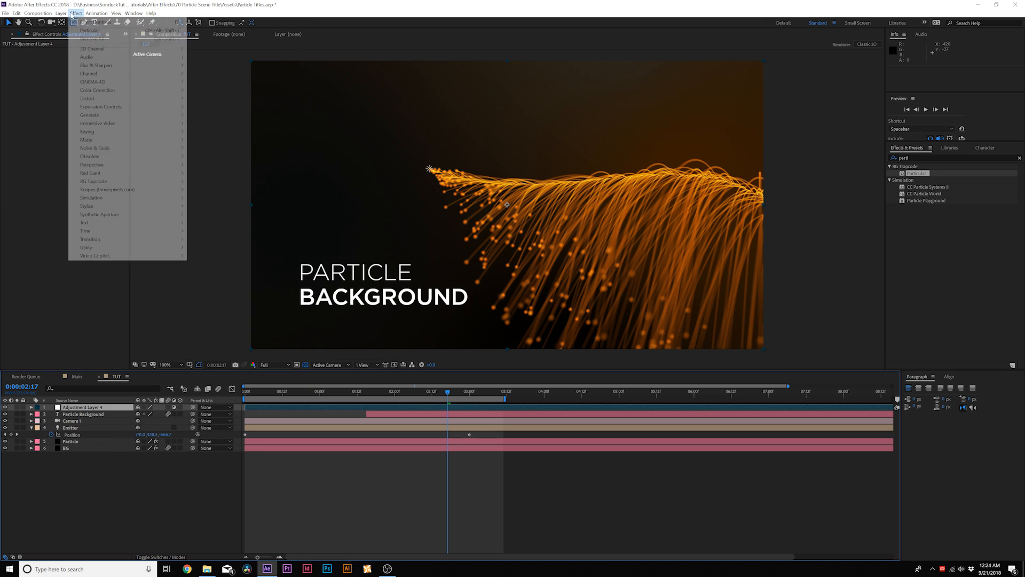
mouse_move(99, 149)
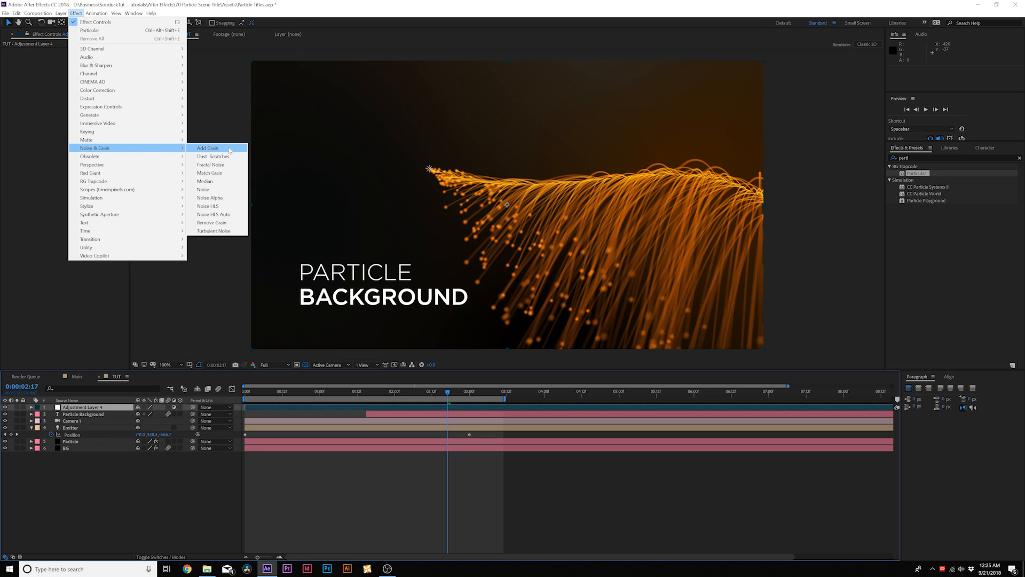
left_click(205, 190)
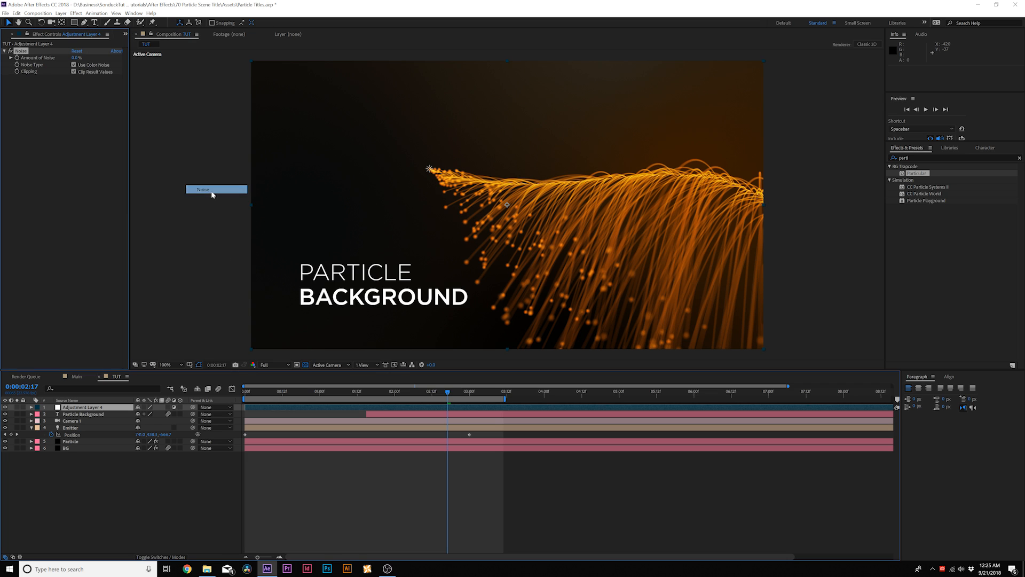
left_click(78, 58)
type("6")
key("Return")
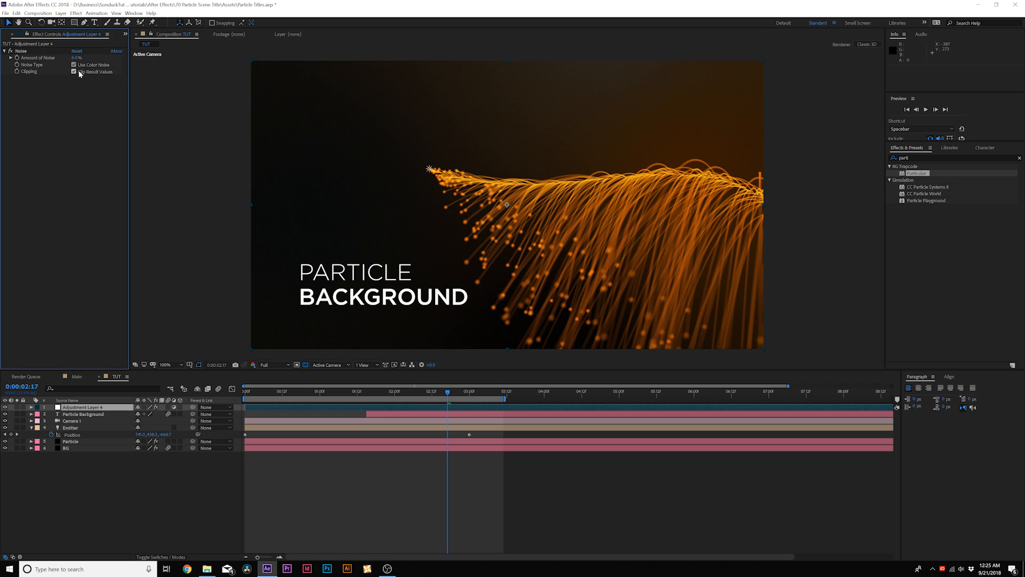
left_click(73, 64)
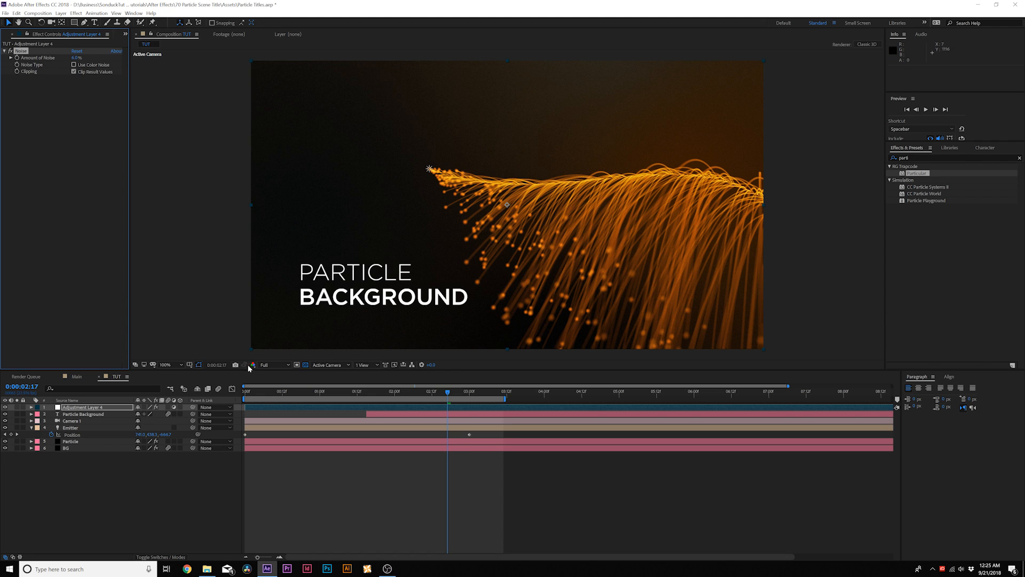
Step: Apply the Curves effect to the adjustment layer and bend the RGB curve slightly downward in the shadows and highlights
left_click(75, 13)
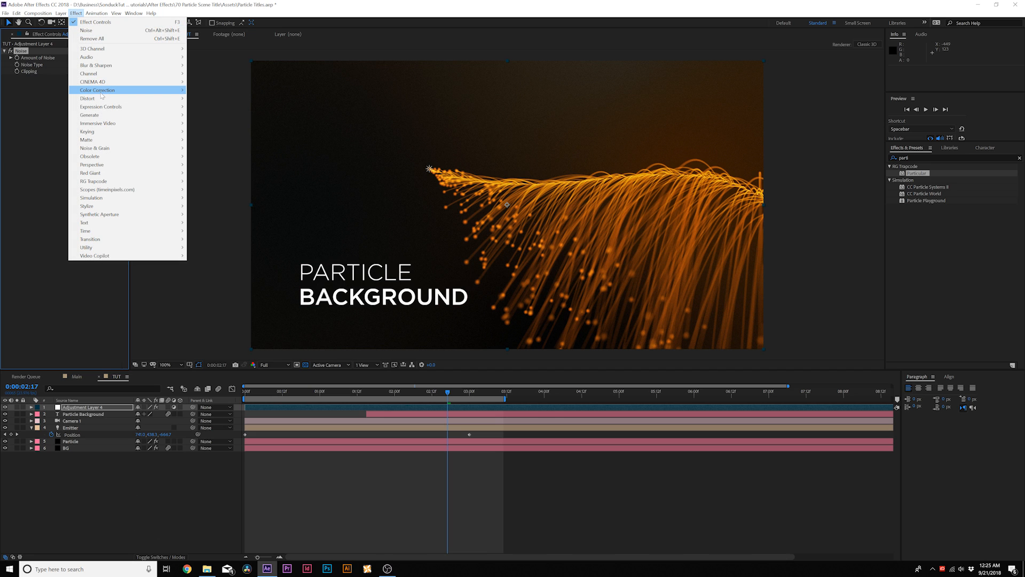
mouse_move(103, 90)
left_click(223, 239)
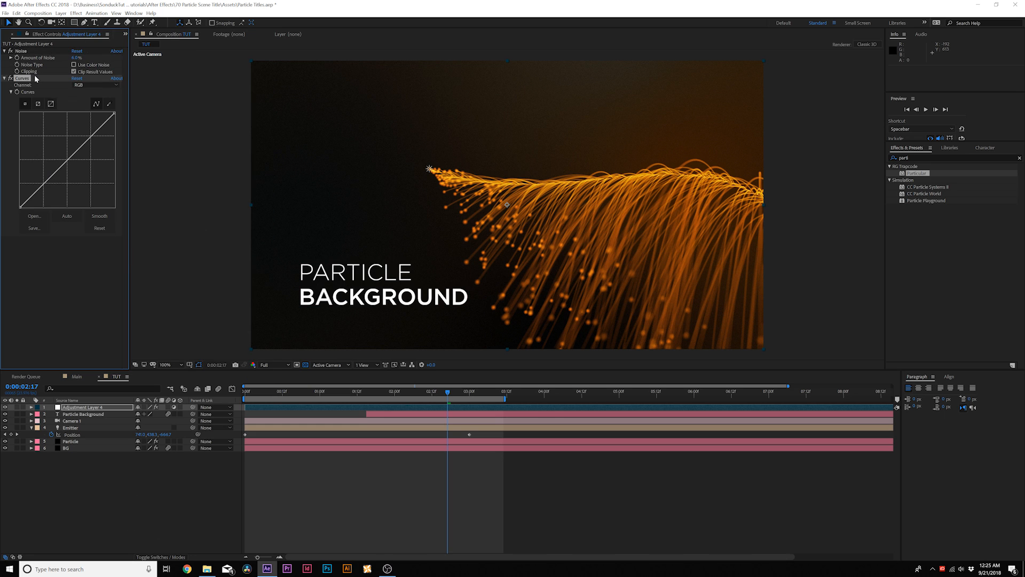
left_click_drag(54, 180, 53, 182)
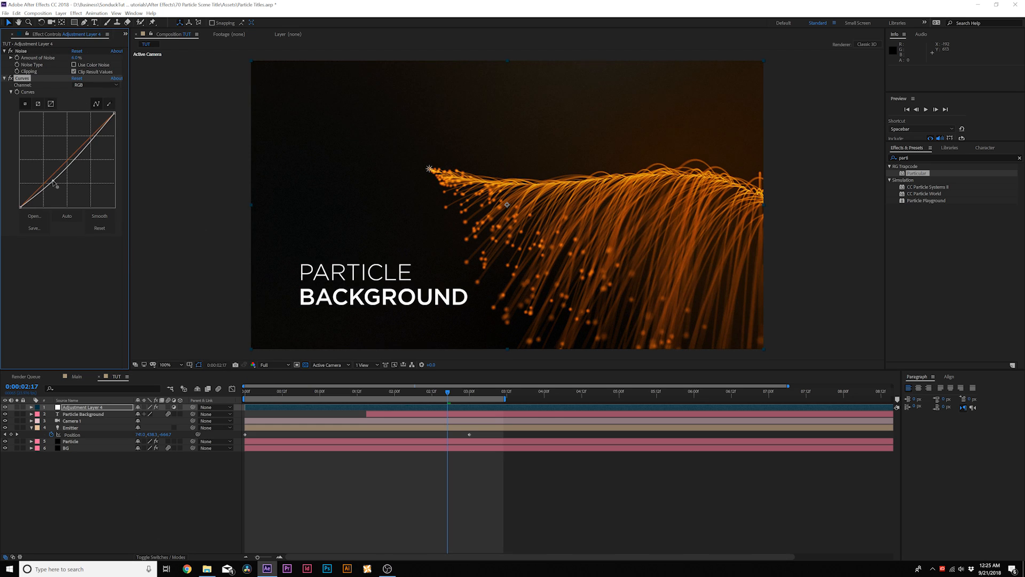
left_click_drag(83, 149, 82, 151)
Step: Add a Position keyframe to Camera 1 at the first frame
key("Home")
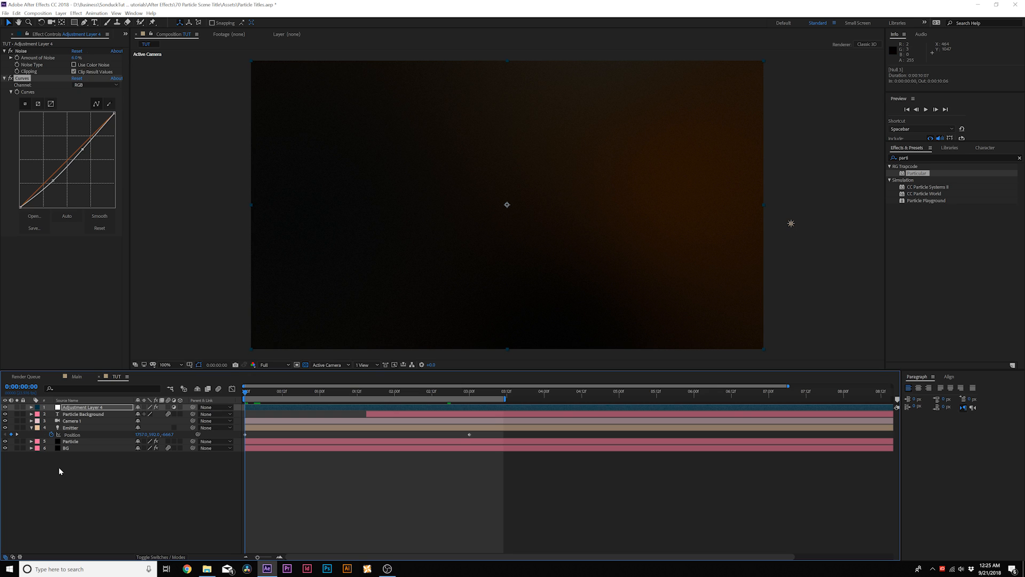
left_click(79, 421)
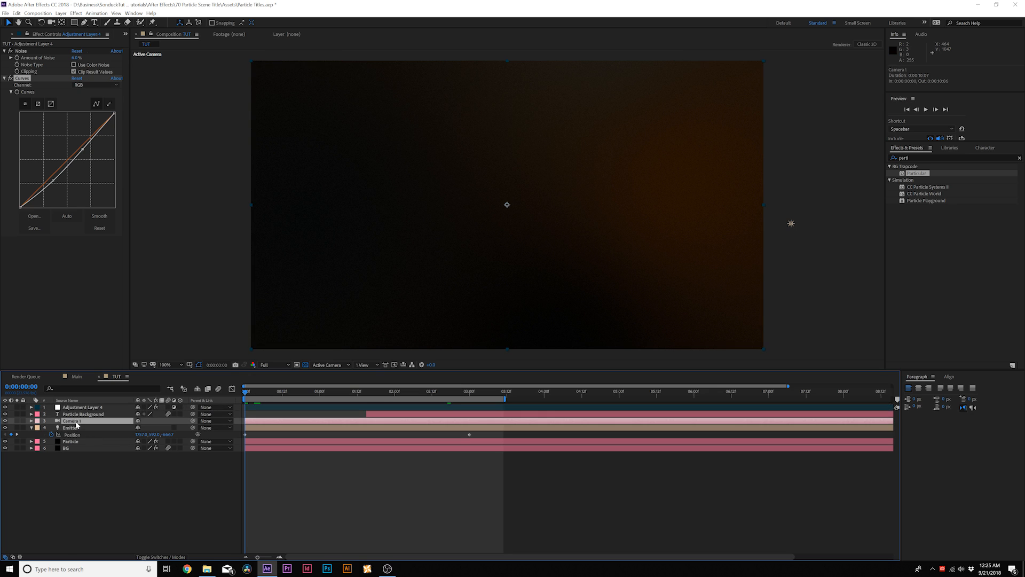
key("p")
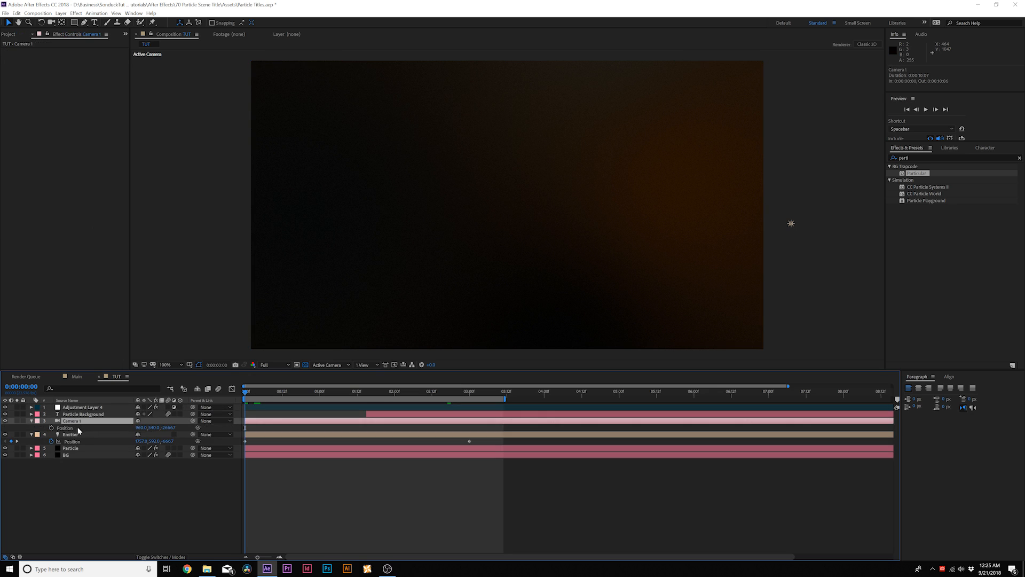
left_click(51, 428)
Step: Move Camera 1 slightly forward at 0:00:06:00 with the Track Z Camera Tool, to a Z position of about -2550
left_click_drag(416, 395, 694, 394)
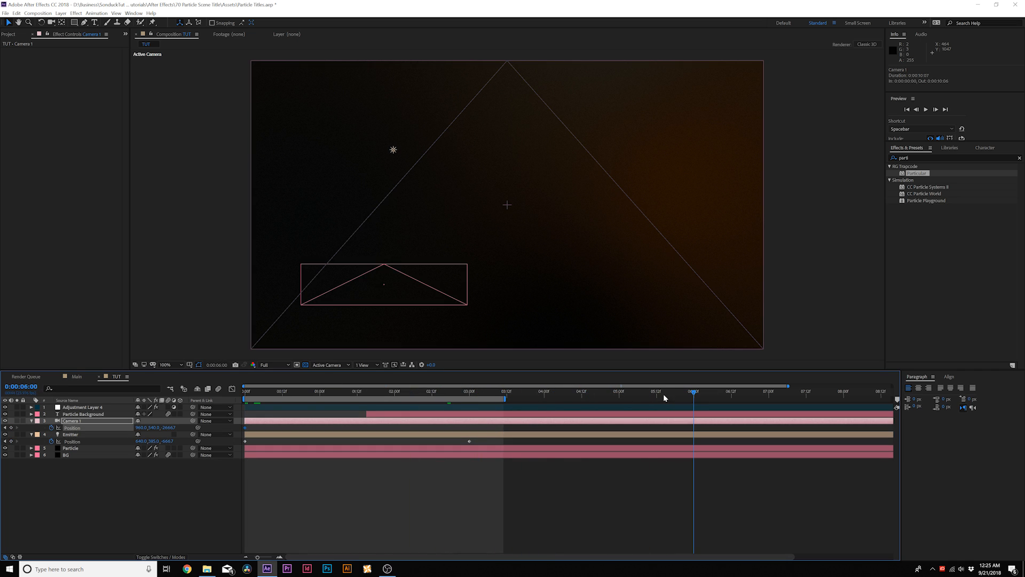
left_click(41, 22)
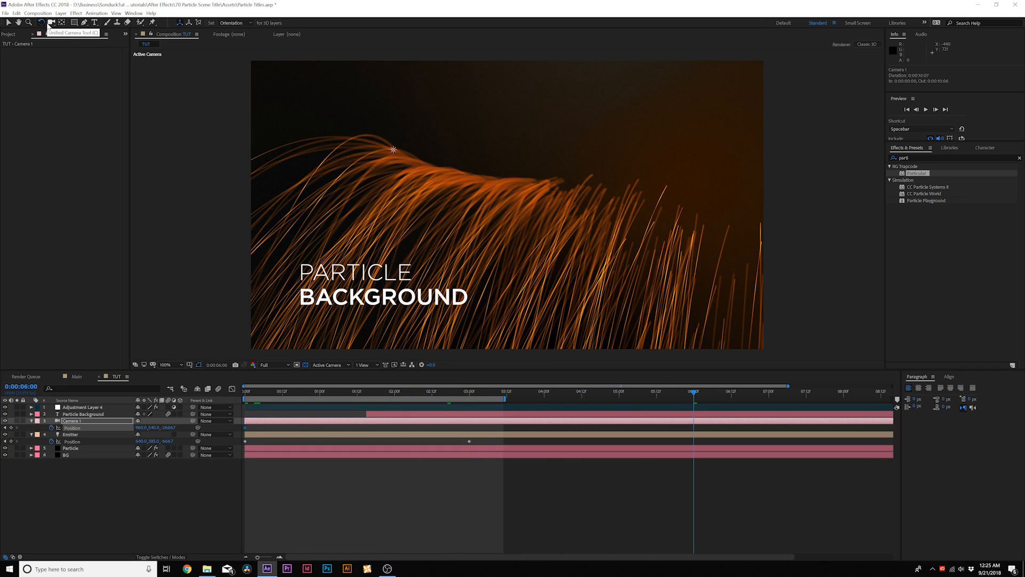
left_click(49, 23)
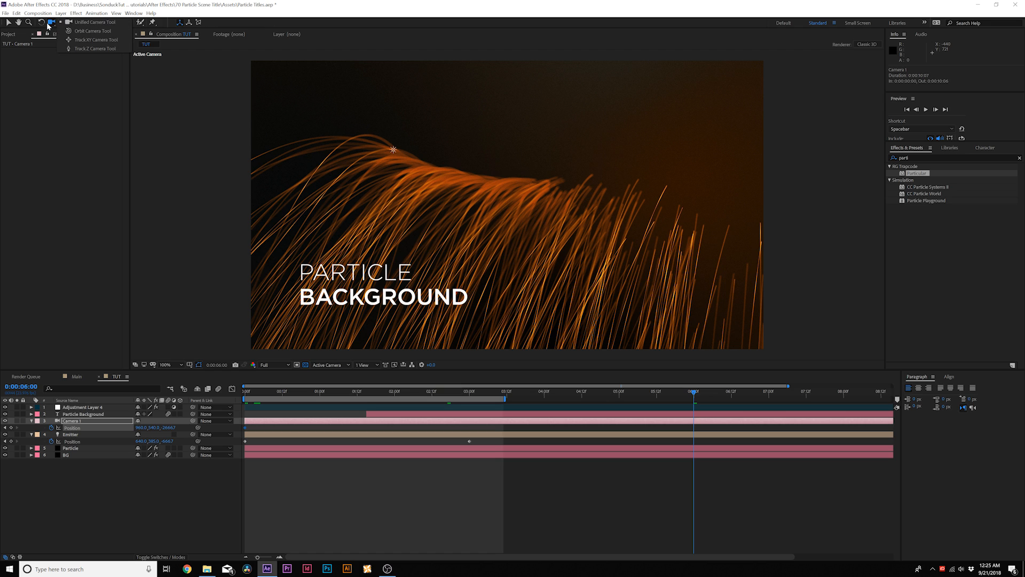
left_click(92, 49)
left_click_drag(534, 244, 529, 224)
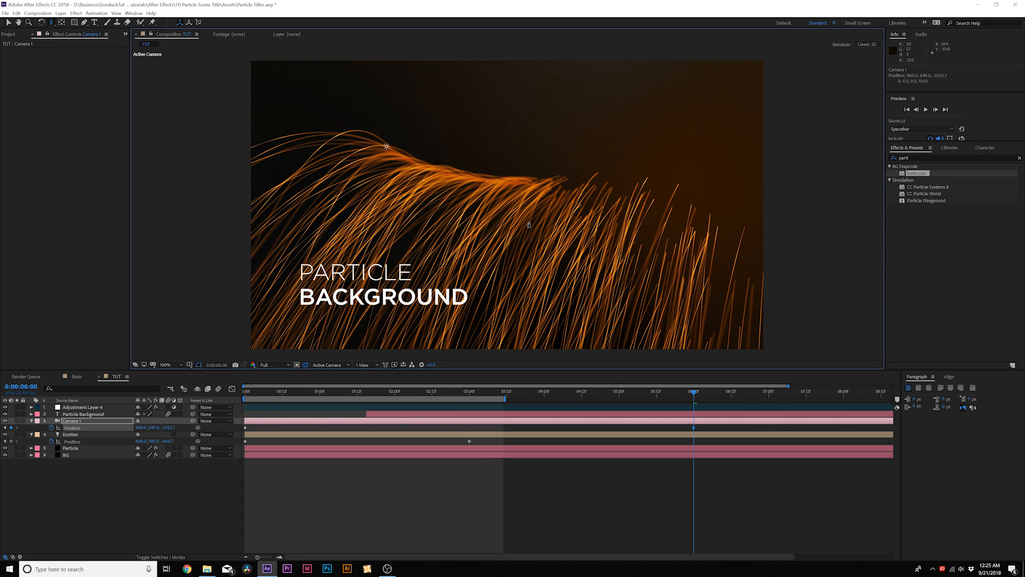
left_click_drag(529, 225, 529, 222)
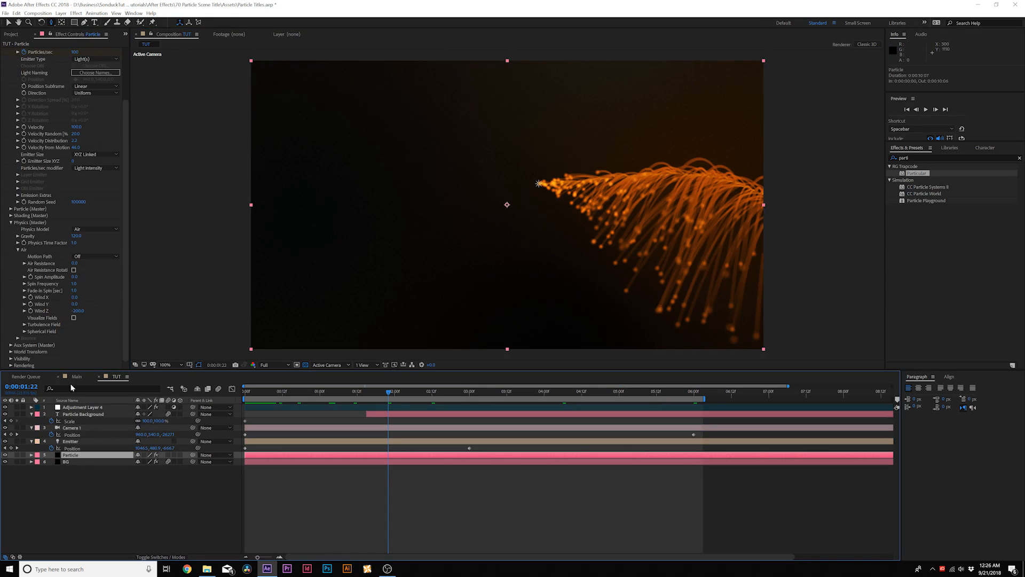
Step: Try a Turbulence Field Affect Size of about 33 on the Particle layer at 0:00:04:01, and undo it
scroll(22, 179, "up", 1)
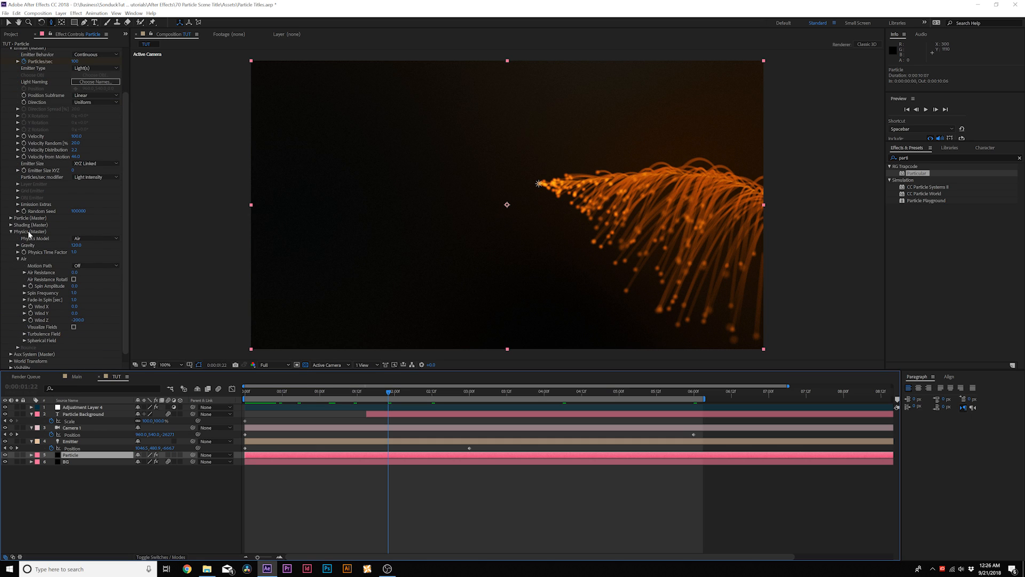
scroll(51, 274, "down", 1)
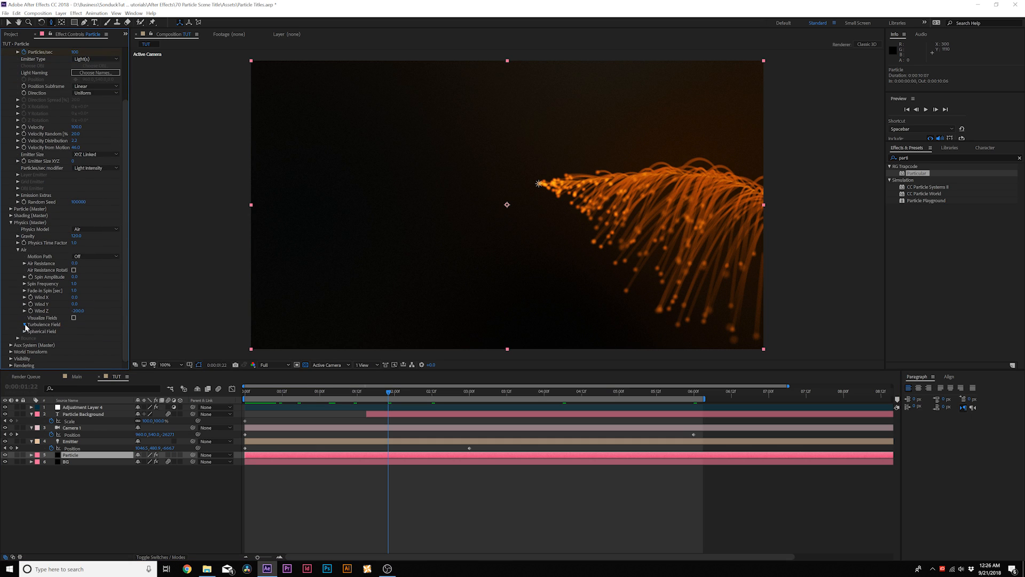
left_click(25, 325)
left_click_drag(505, 392, 547, 392)
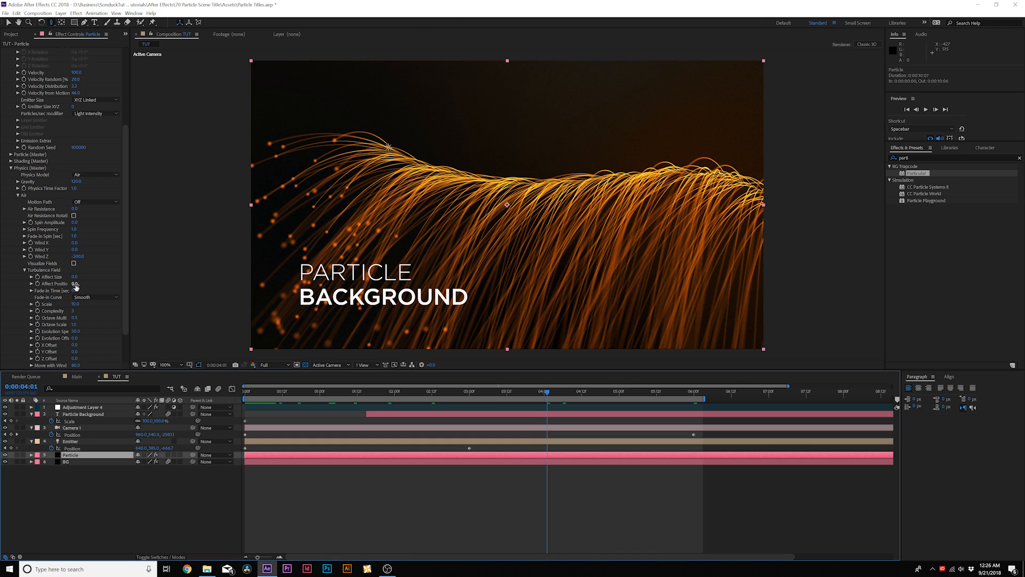
left_click_drag(74, 277, 88, 282)
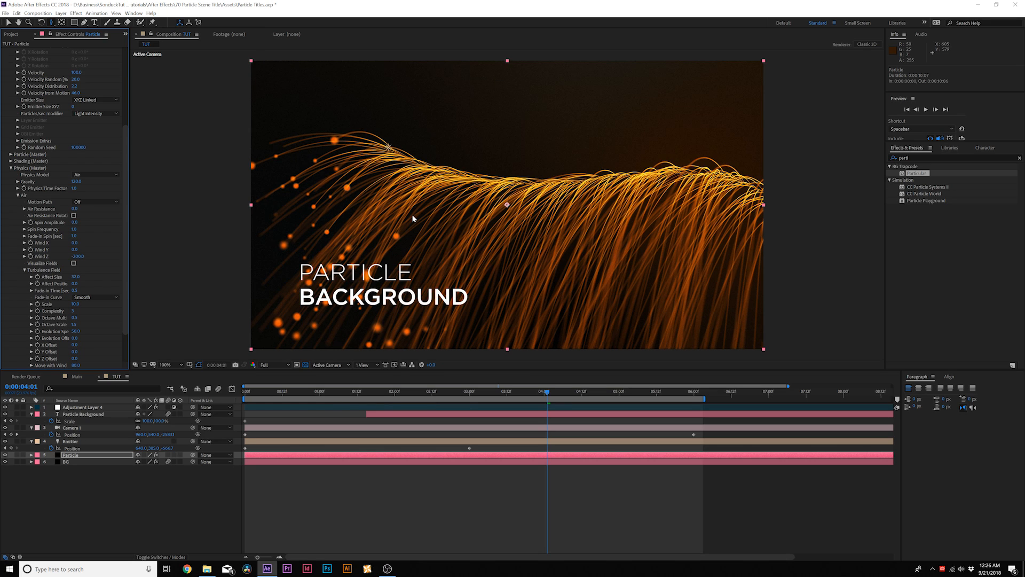
key("ctrl+z")
Step: Try a strong Affect Position in the Particle layer's Turbulence Field, and reset it to 0
left_click_drag(73, 283, 135, 286)
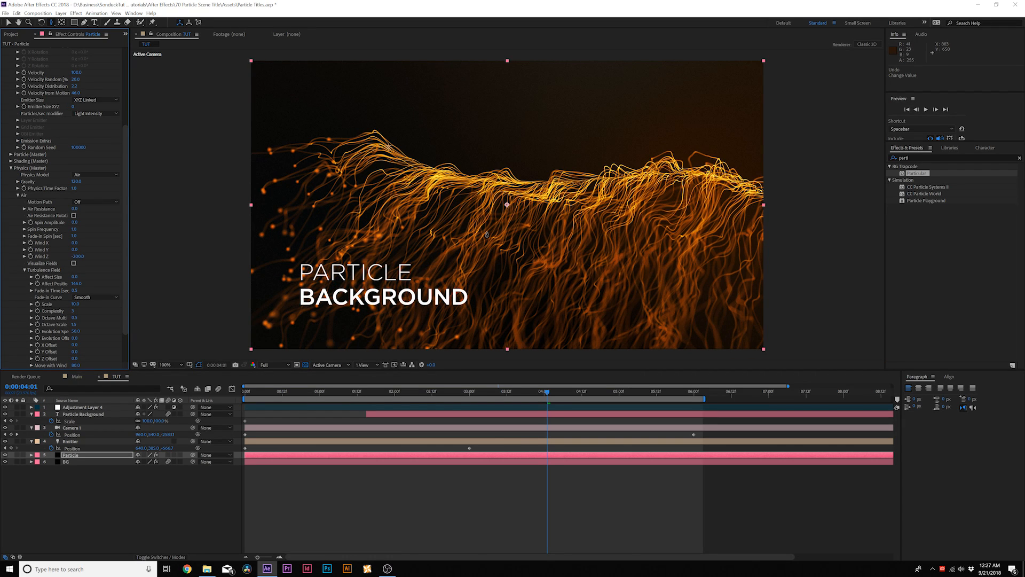
left_click(76, 284)
type("0")
left_click(115, 258)
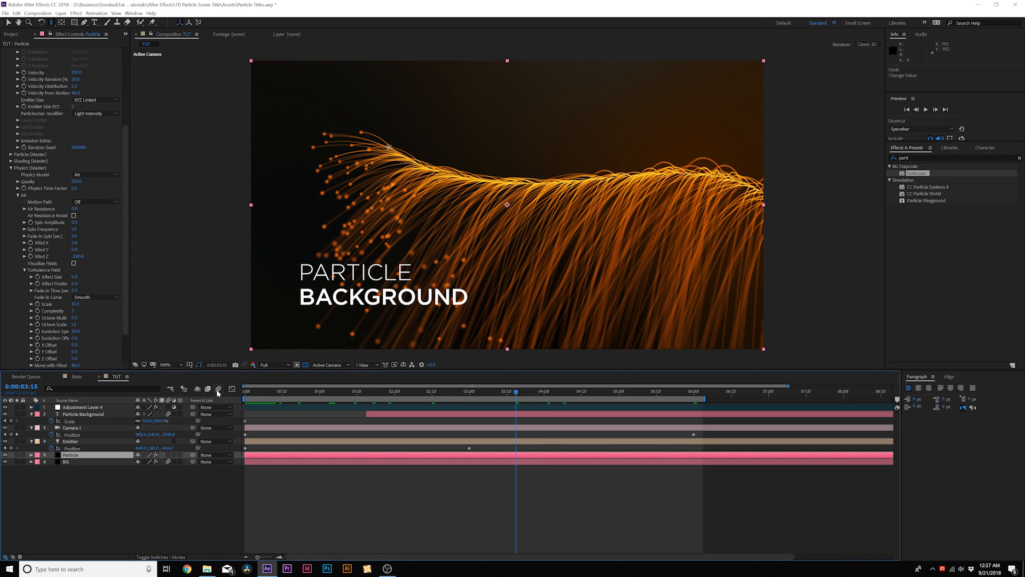
Step: Enable motion blur for the composition and for the Particle layer
left_click(218, 389)
left_click(168, 456)
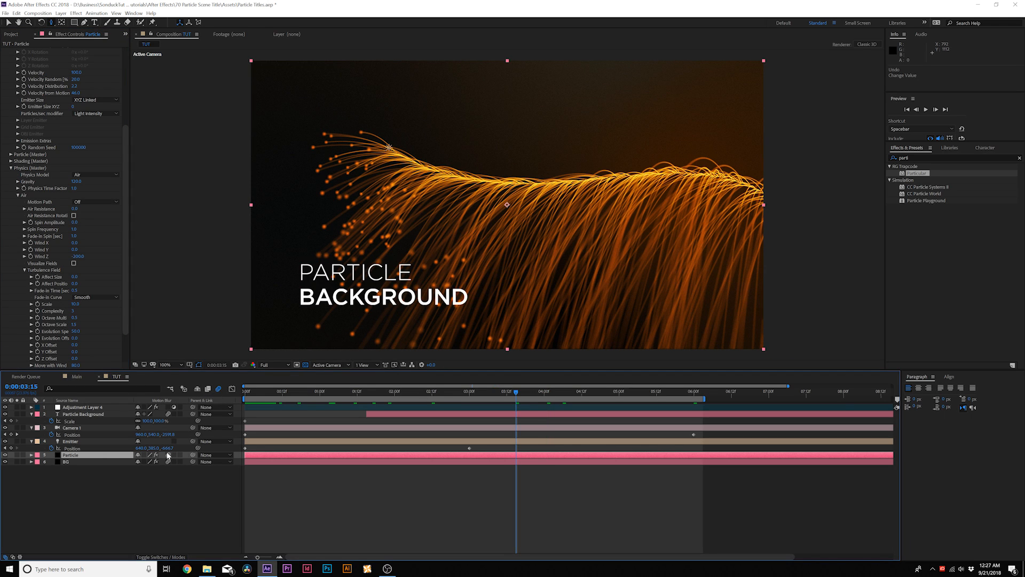